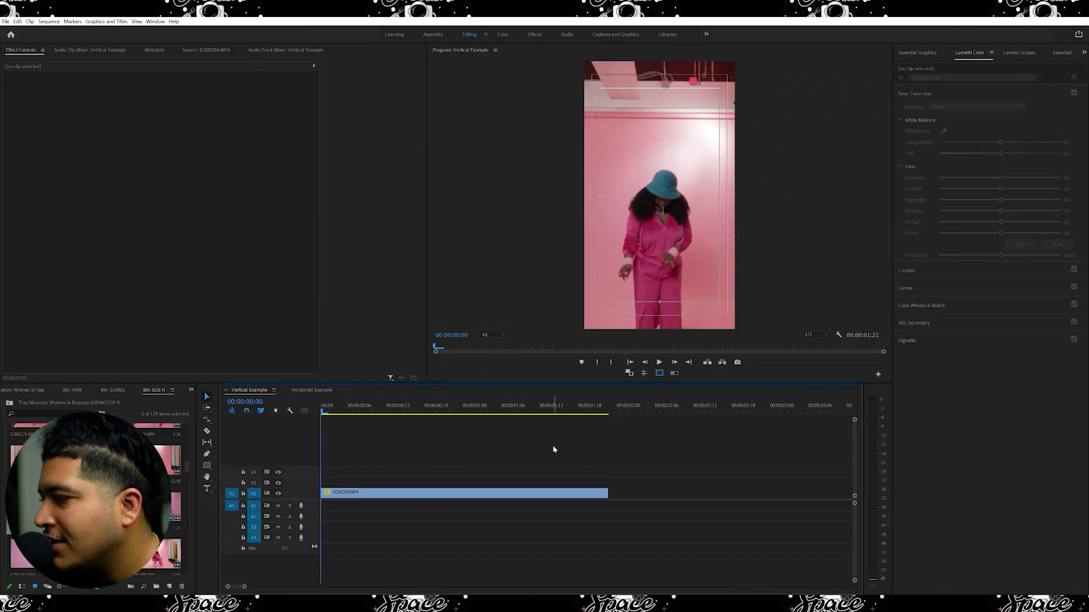
# Step: Switch to the Selection tool (V) and list the RAW bin's clips in the Project panel
pyautogui.press('v')
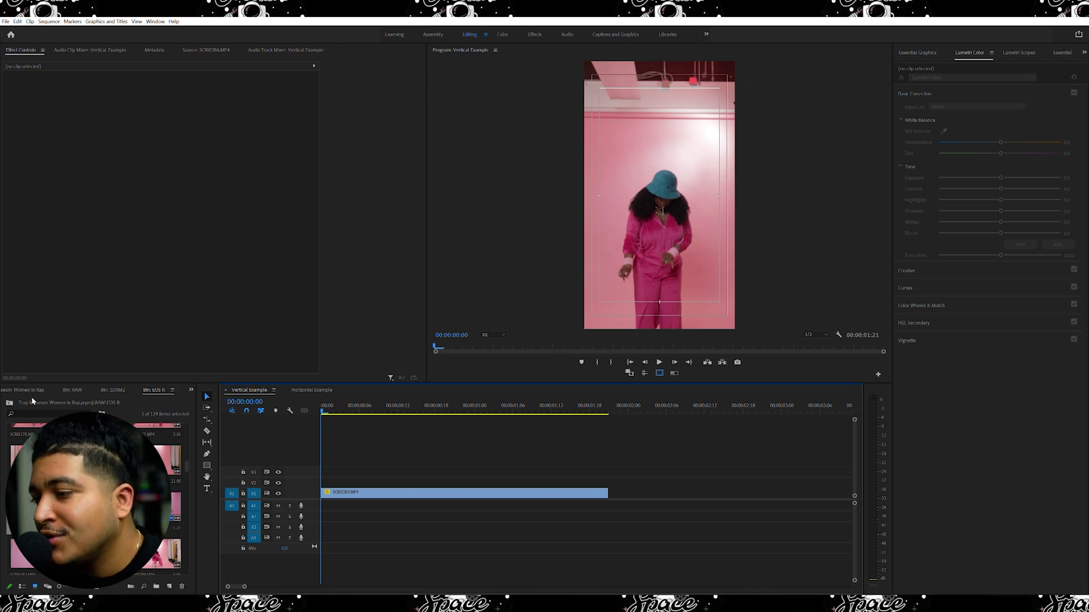
pyautogui.scroll(-10, 170, 510)
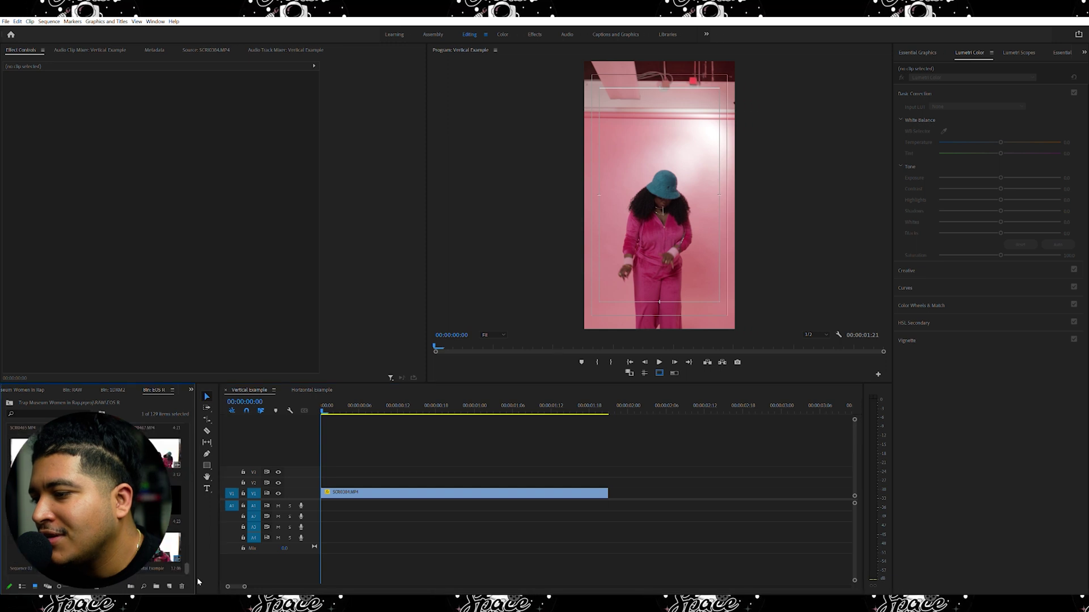
pyautogui.click(72, 391)
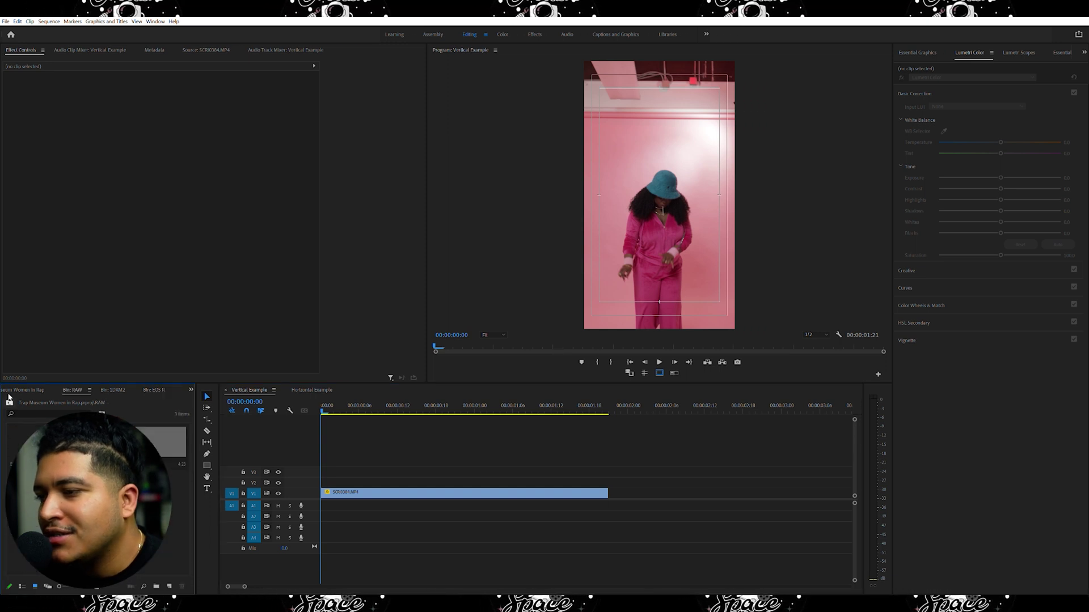
pyautogui.click(396, 444)
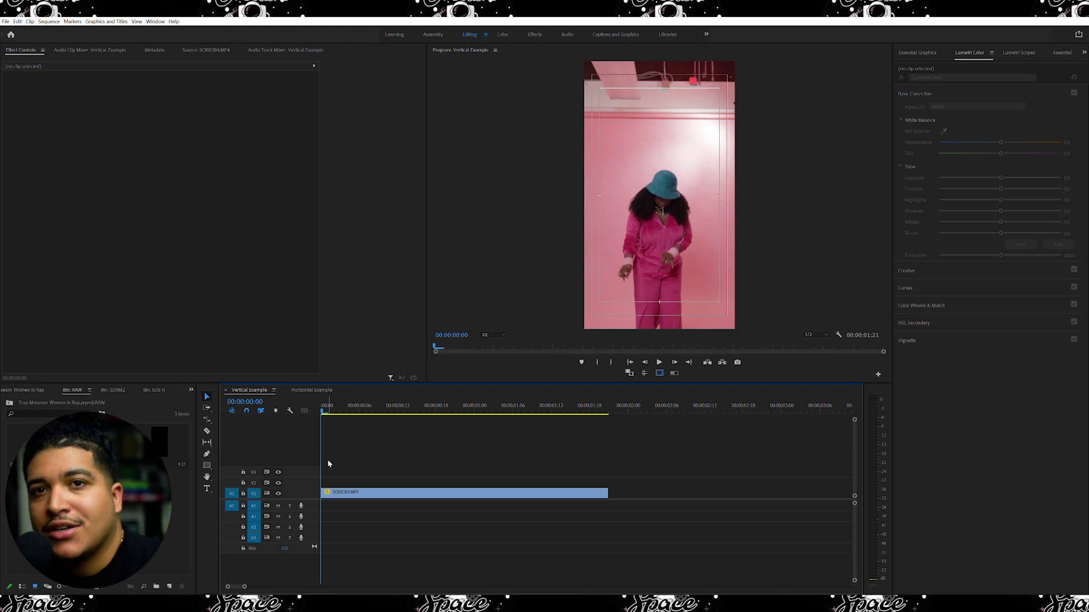
pyautogui.click(194, 552)
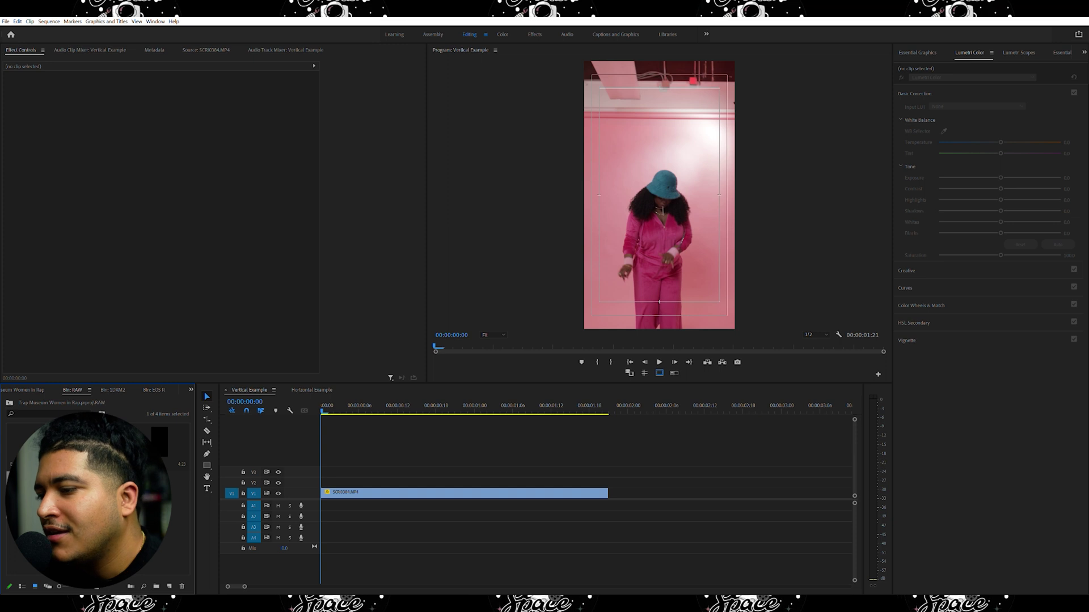
# Step: Place Black Video on V2 and trim it to end with the dancer clip
pyautogui.moveTo(85, 499); pyautogui.dragTo(397, 482)
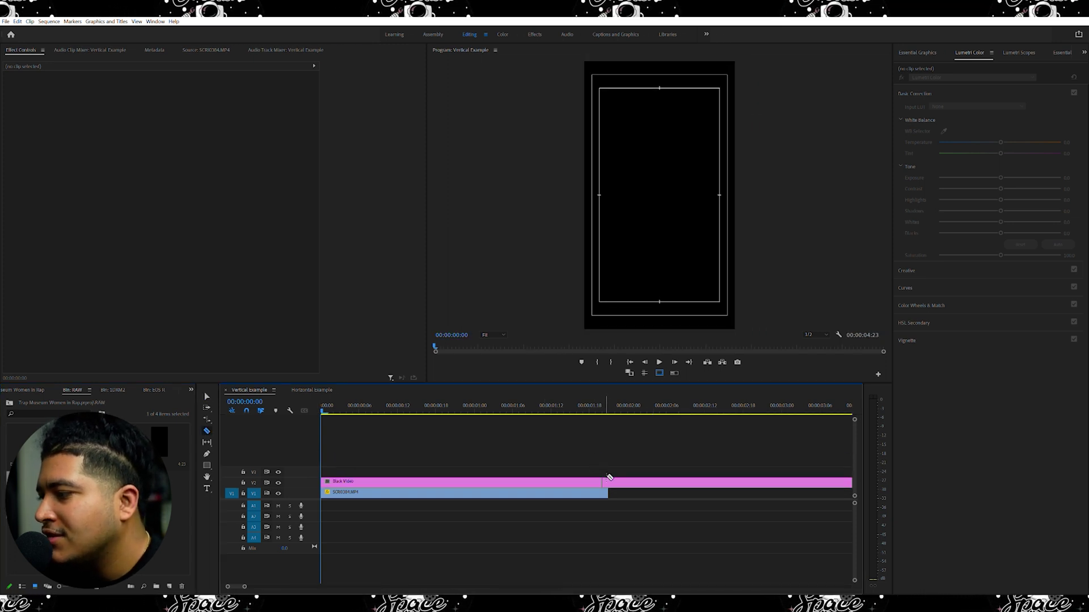
pyautogui.press('v')
pyautogui.click(630, 482)
pyautogui.press('Delete')
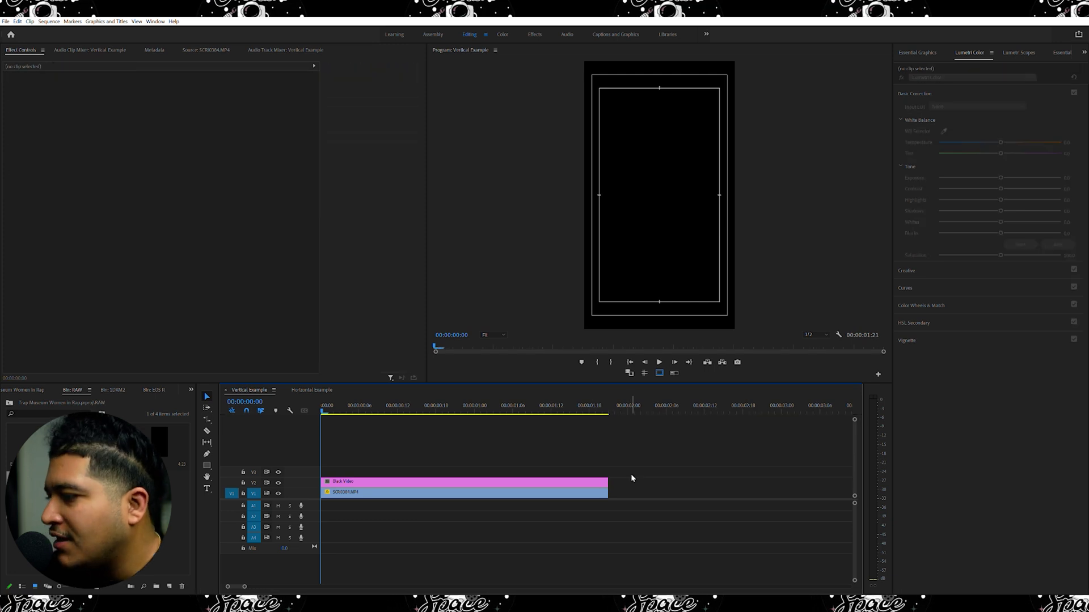
pyautogui.click(450, 482)
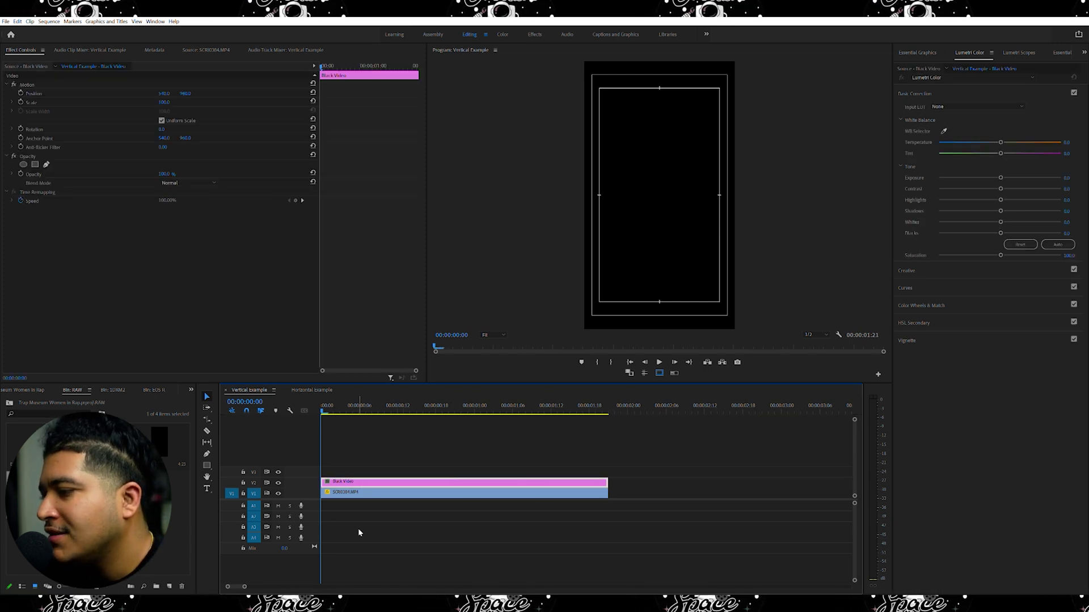
# Step: Hide track V2's Black Video layer so the dancer clip shows through
pyautogui.click(391, 495)
pyautogui.click(380, 482)
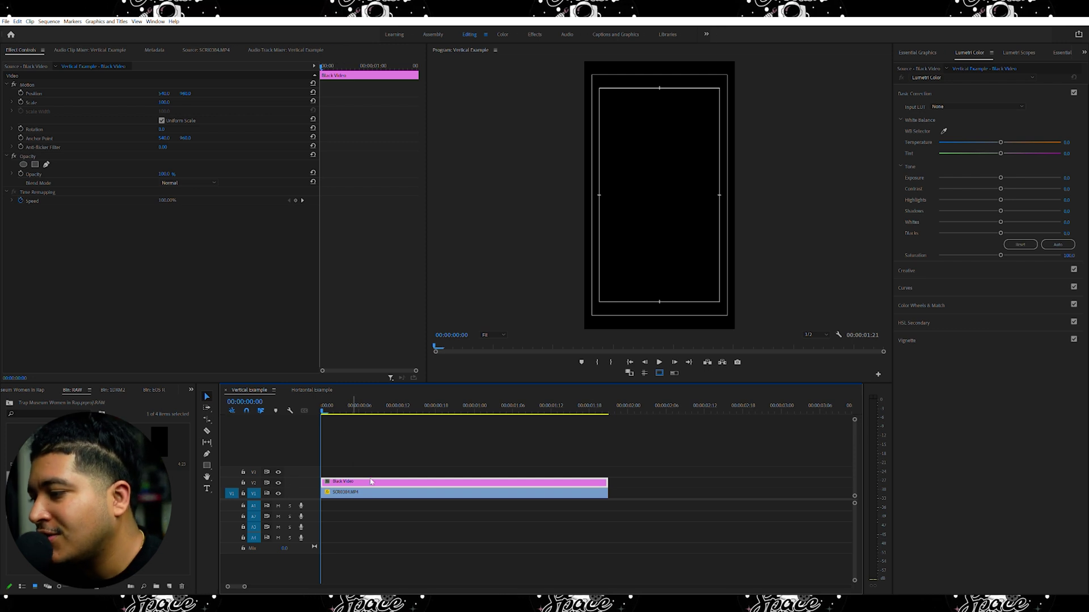
pyautogui.click(278, 481)
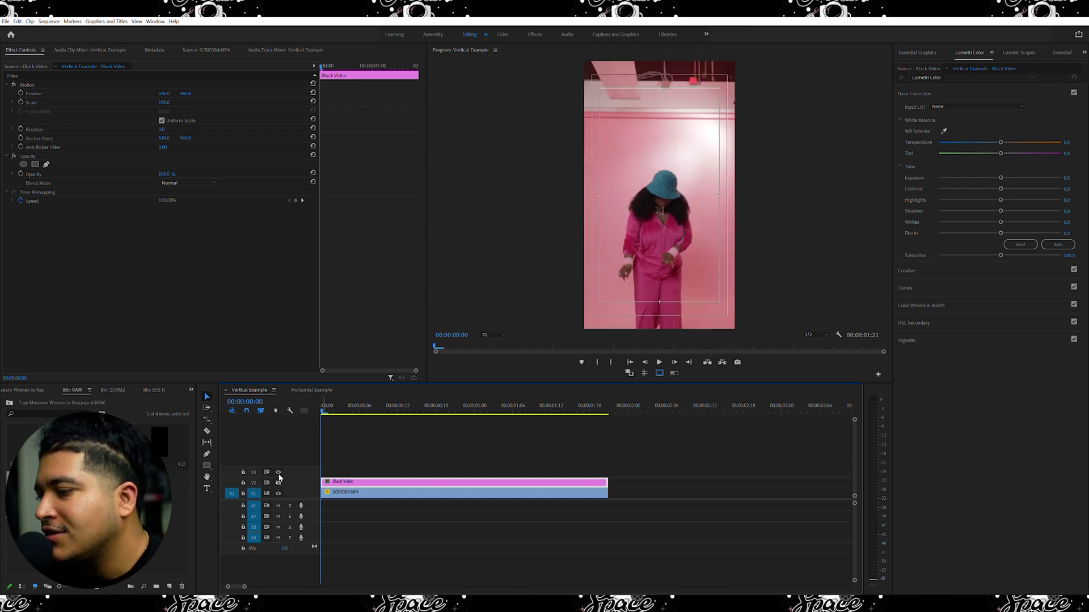
pyautogui.click(279, 480)
pyautogui.click(279, 480)
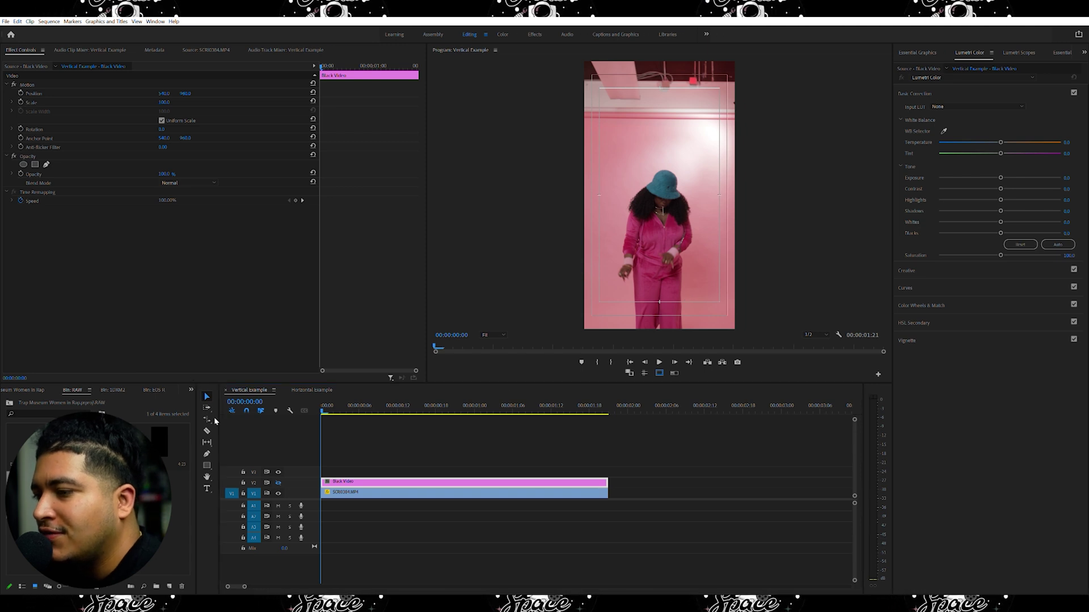
pyautogui.hotkey('shift', '7')
# Step: Apply the Tint effect to the Black Video clip
pyautogui.click(71, 398)
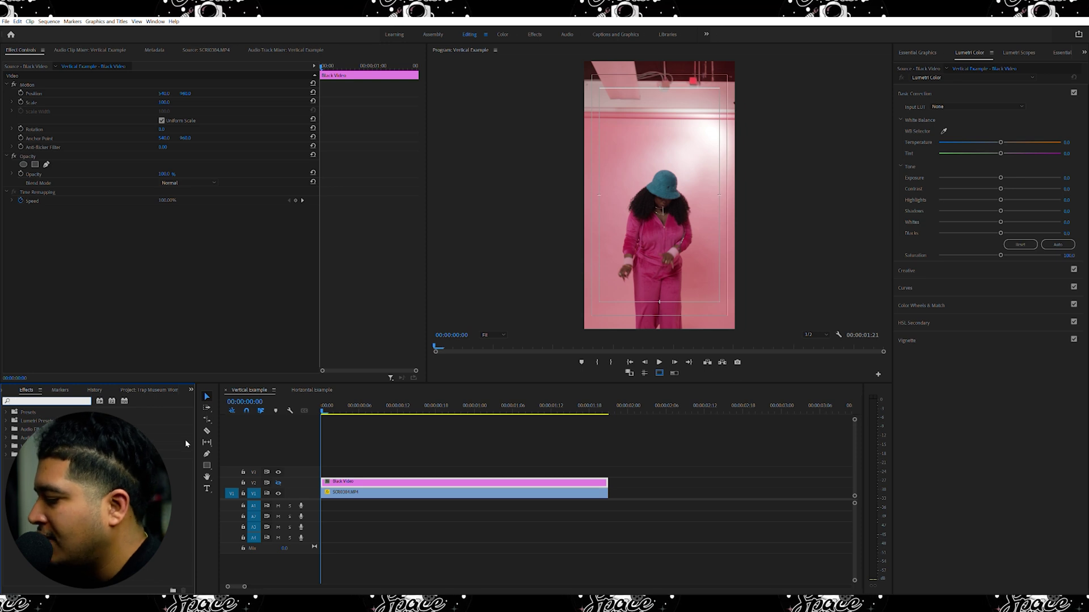
pyautogui.write('tint')
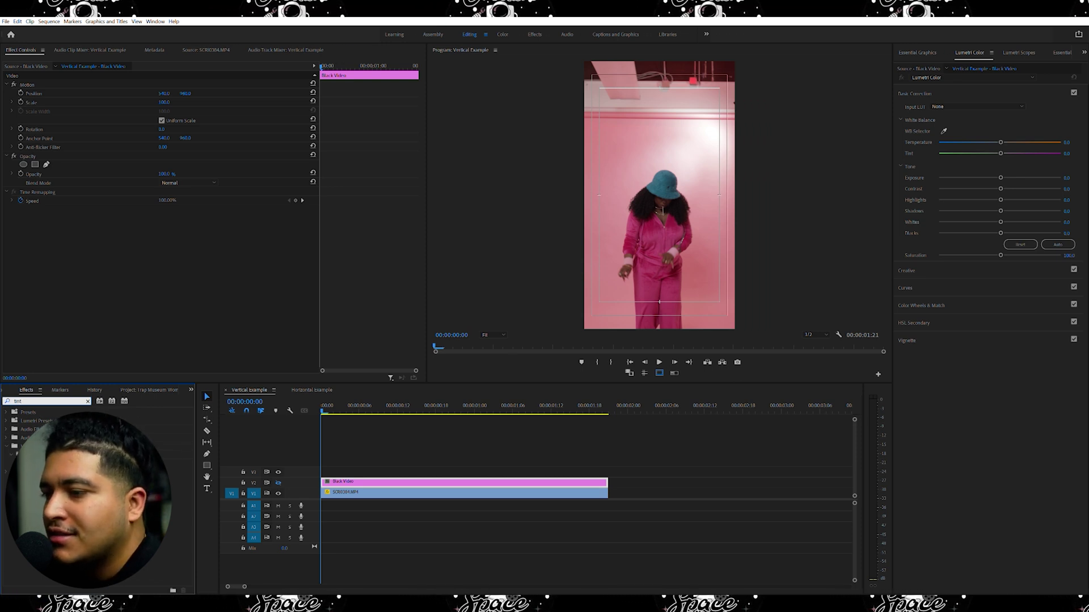
pyautogui.click(35, 462)
pyautogui.moveTo(34, 463); pyautogui.dragTo(365, 475)
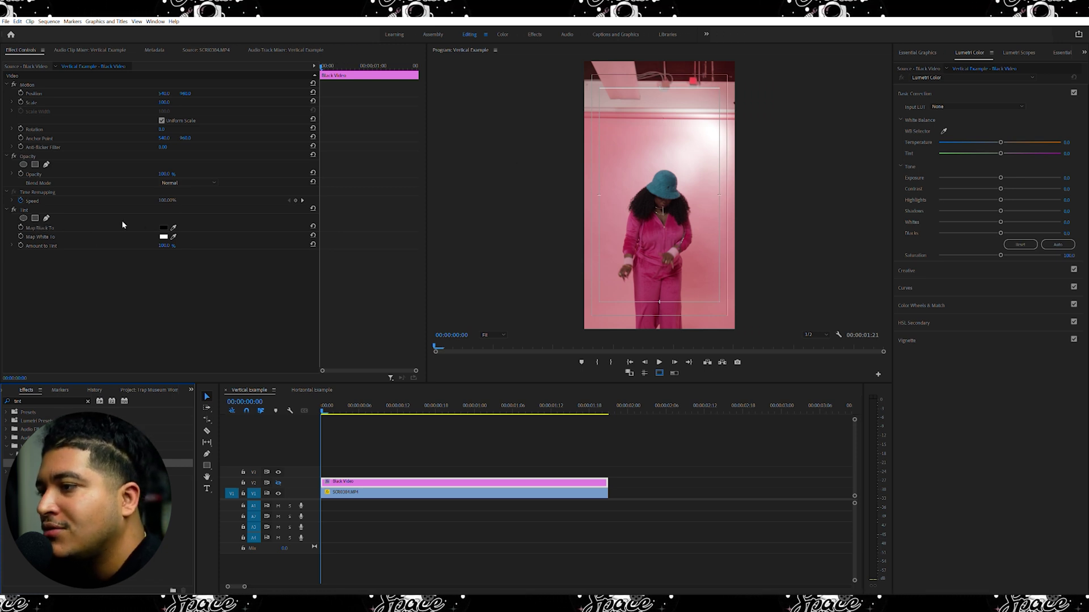
# Step: Map Tint's black to the pink sampled from the wall, then re-hide the layer
pyautogui.click(173, 227)
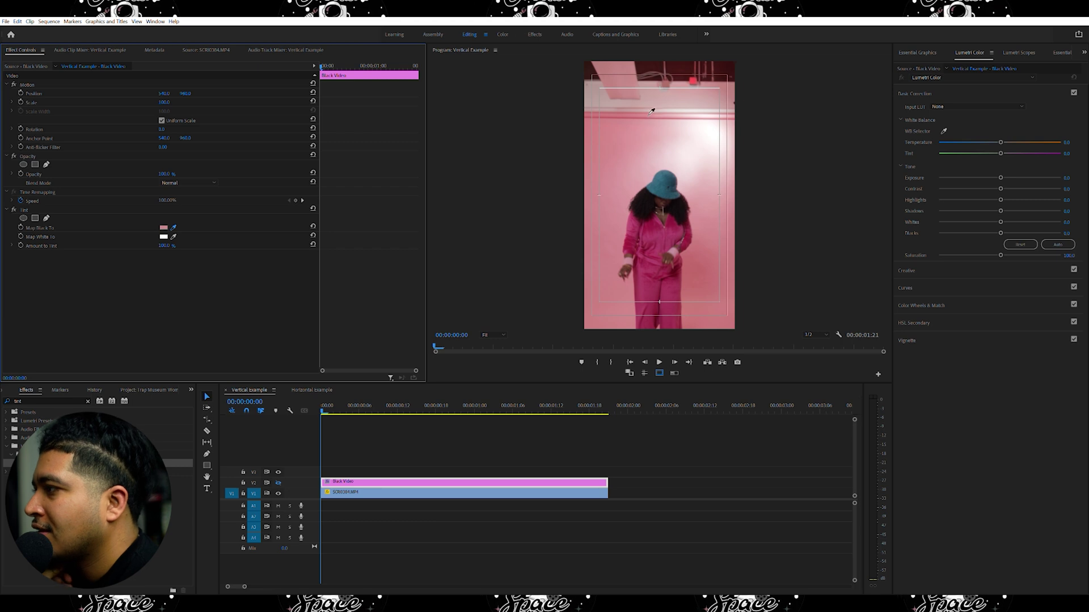
pyautogui.click(639, 114)
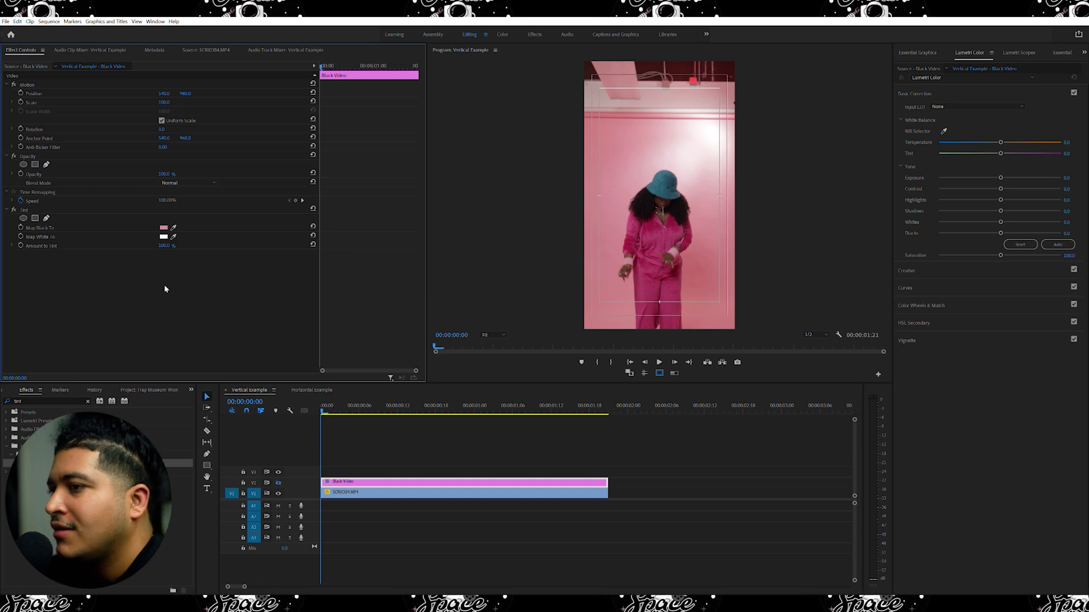
pyautogui.click(279, 482)
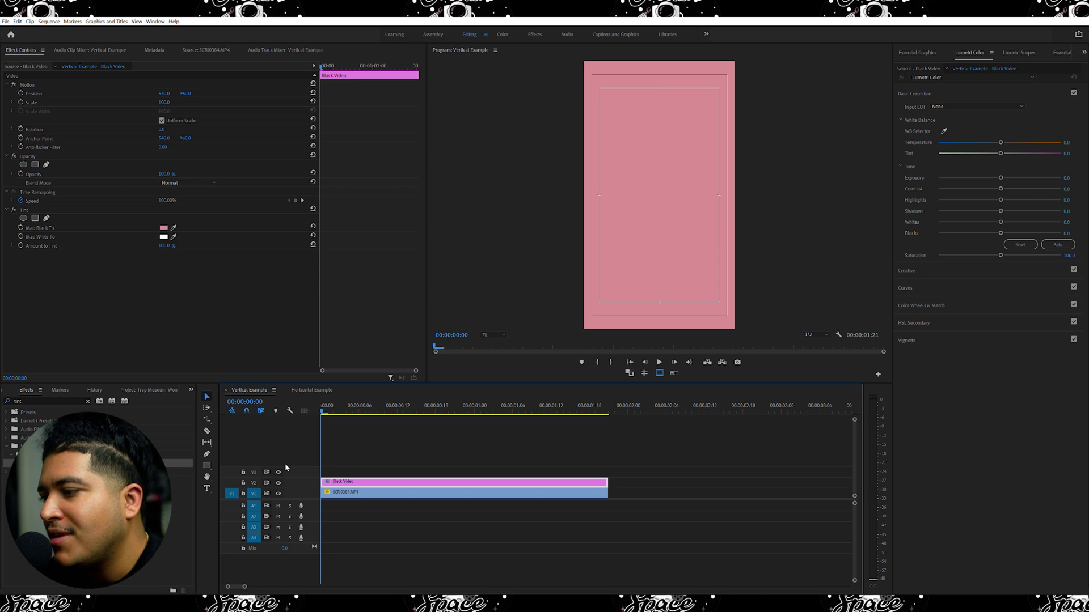
pyautogui.click(278, 482)
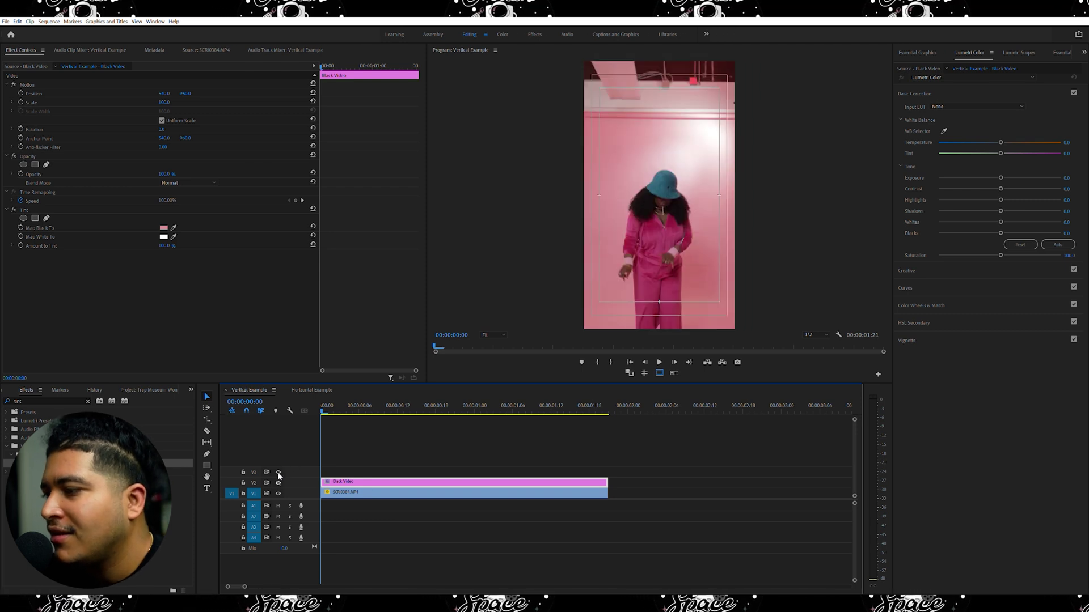
# Step: Draw a four-point free-form opacity mask covering the top of the vertical frame
pyautogui.click(45, 164)
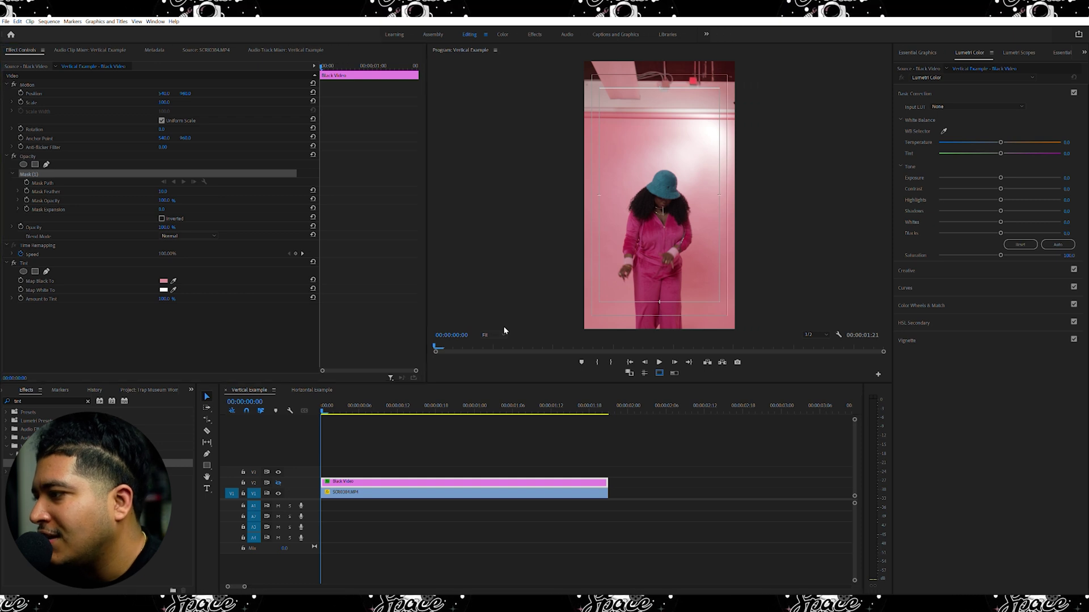
pyautogui.click(499, 364)
pyautogui.press('-')
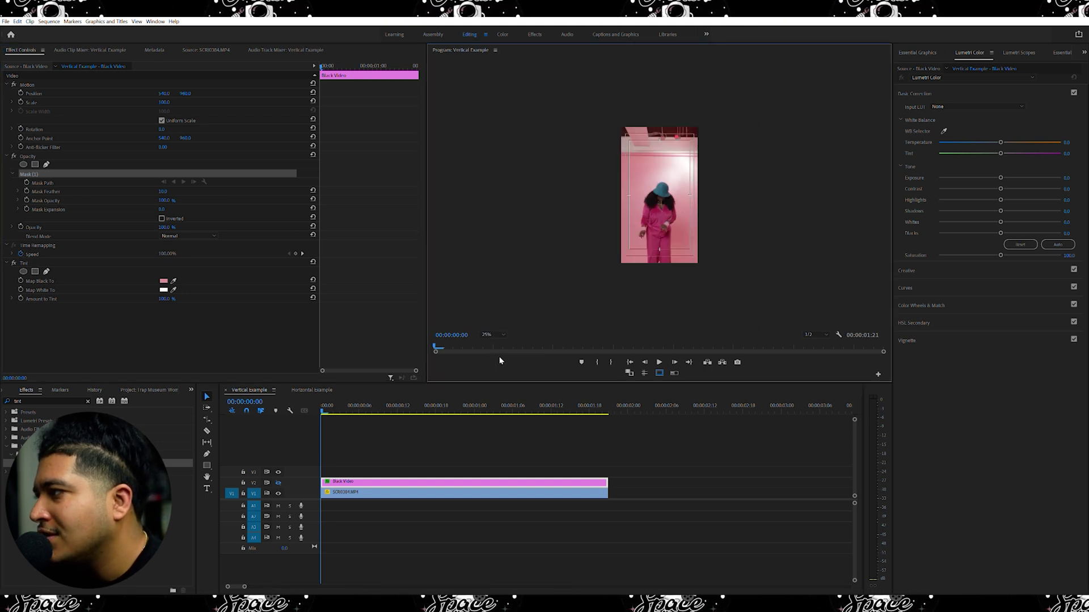
pyautogui.click(600, 96)
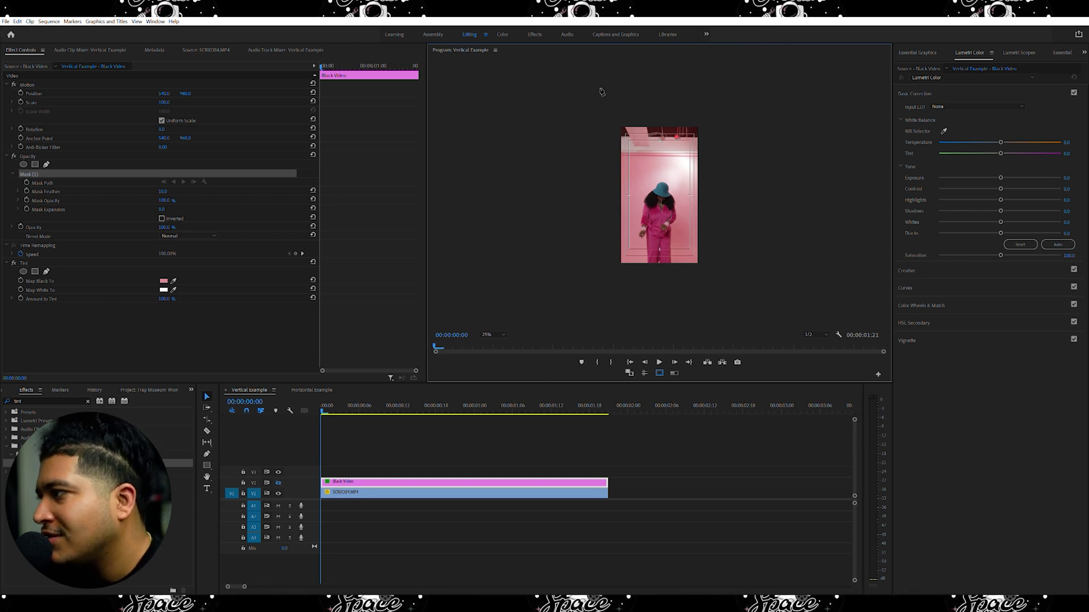
pyautogui.click(727, 94)
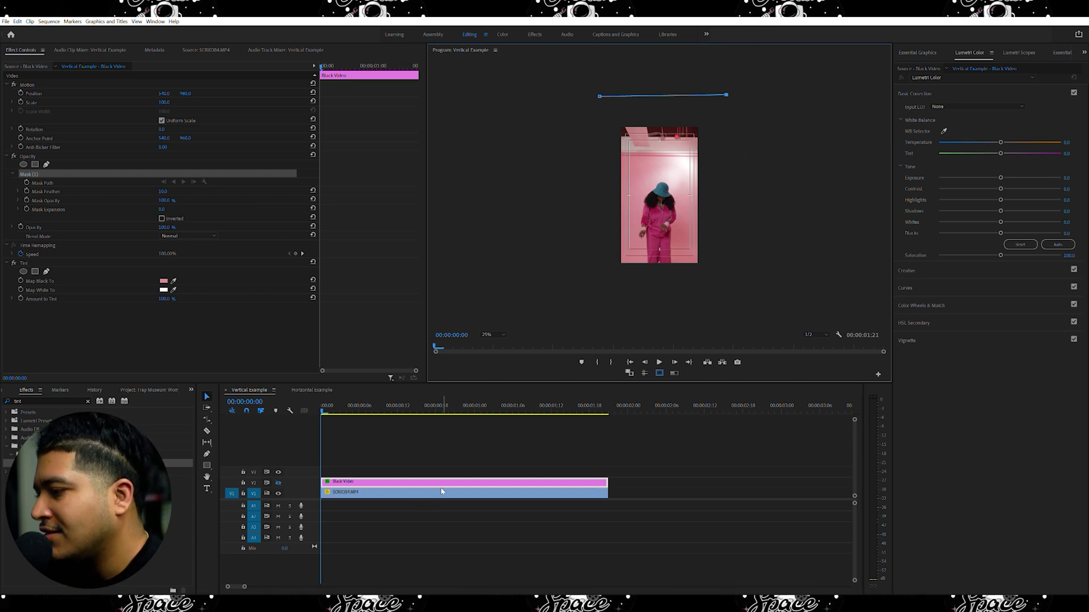
pyautogui.click(736, 163)
pyautogui.click(603, 158)
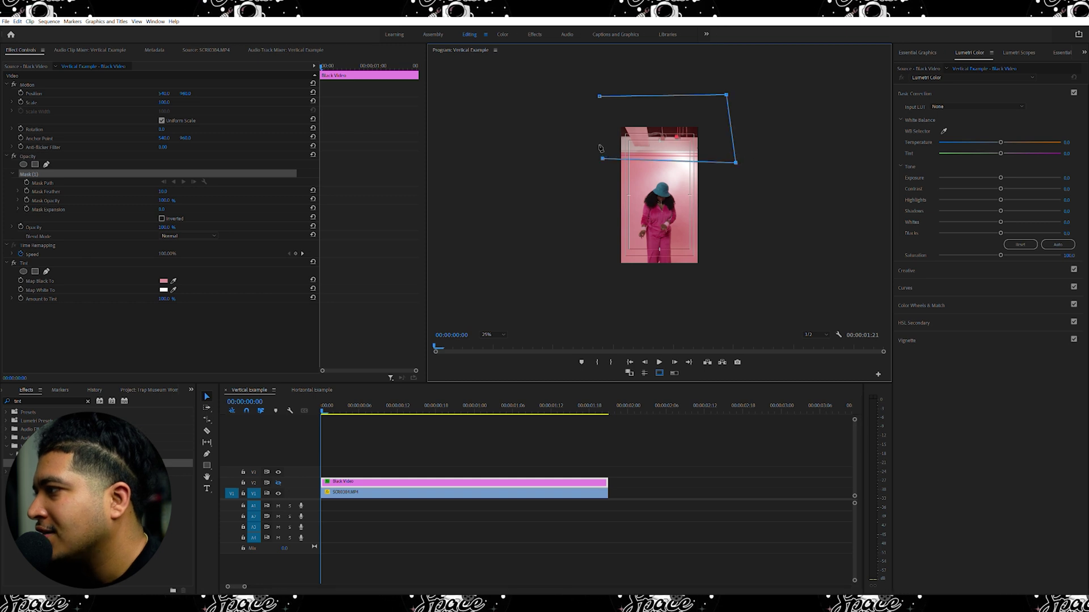
pyautogui.click(600, 97)
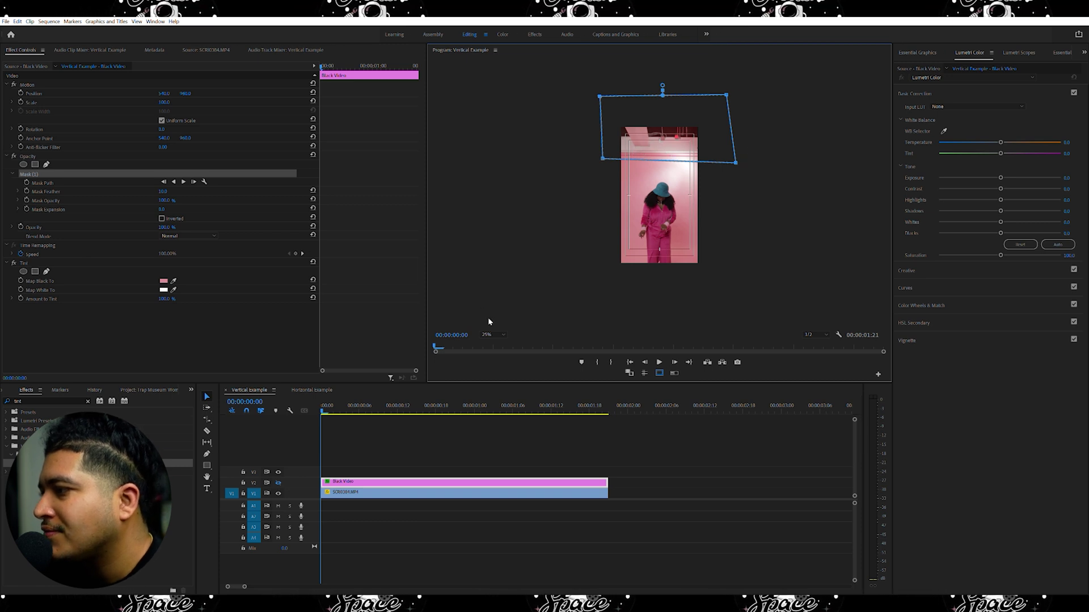
pyautogui.click(498, 334)
pyautogui.click(492, 345)
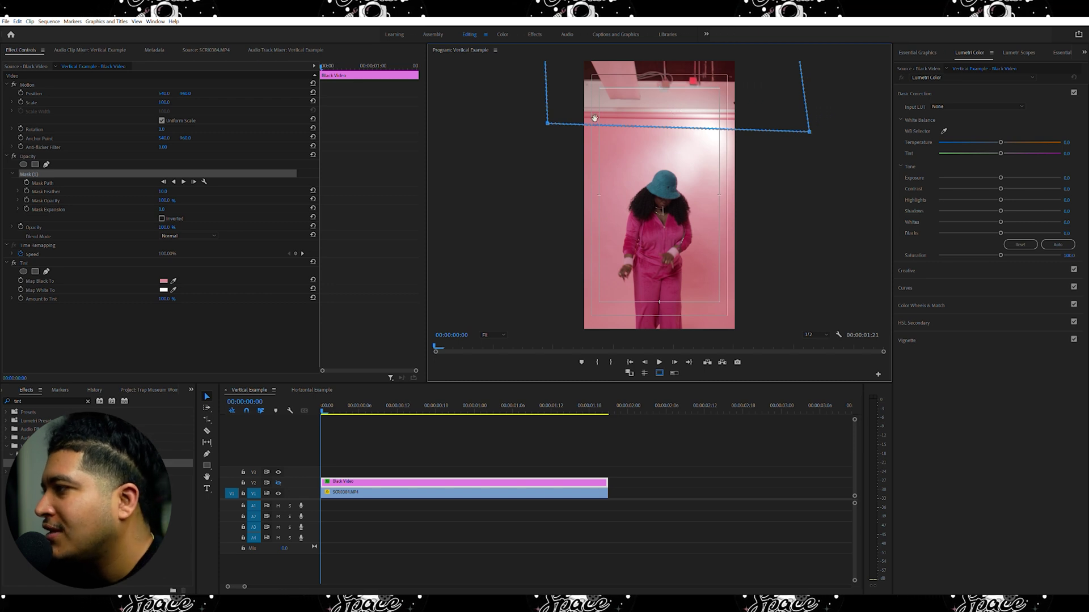
# Step: Raise the V2 Black Video's Mask Feather heavily and increase Mask Expansion slightly
pyautogui.click(278, 476)
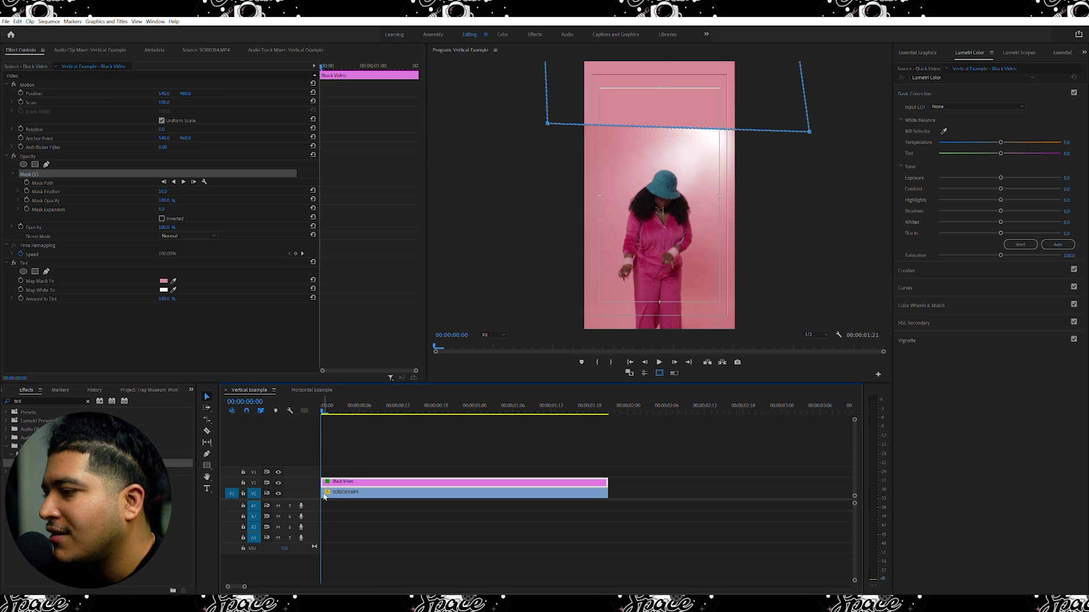
pyautogui.click(452, 445)
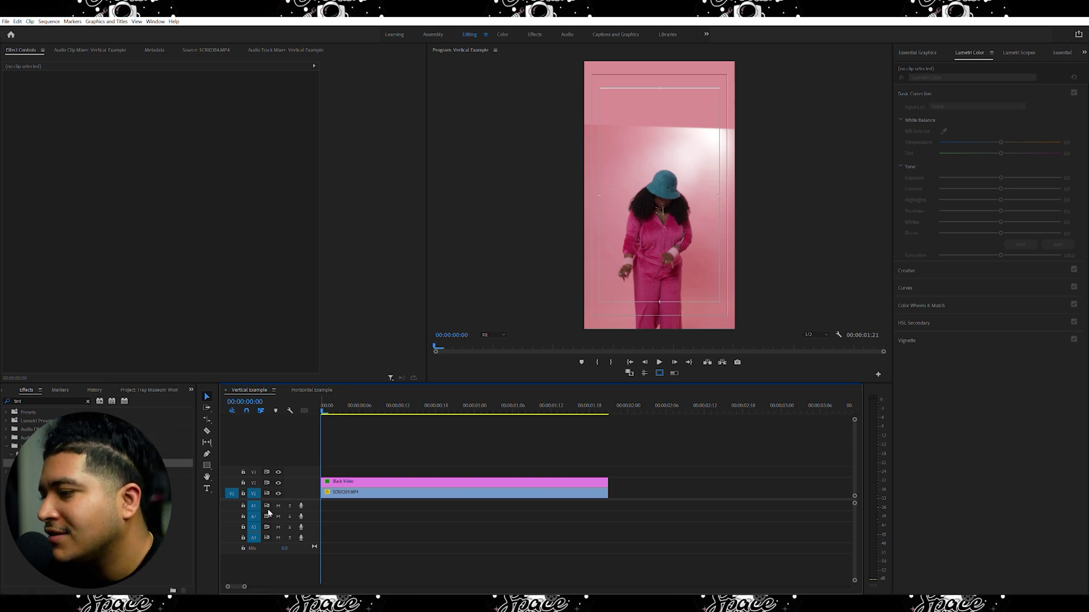
pyautogui.click(361, 478)
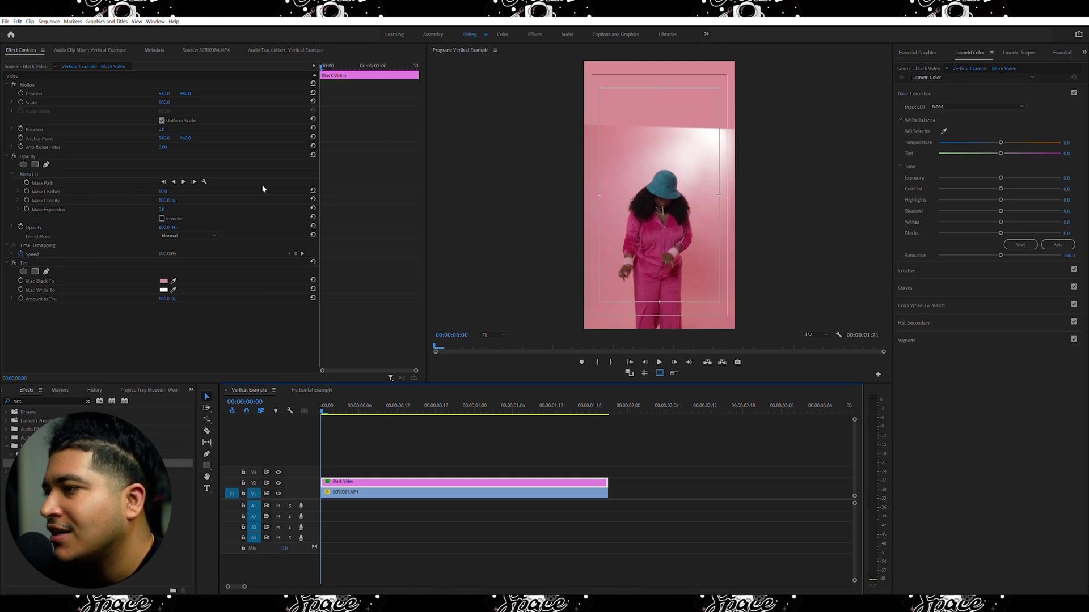
pyautogui.click(164, 185)
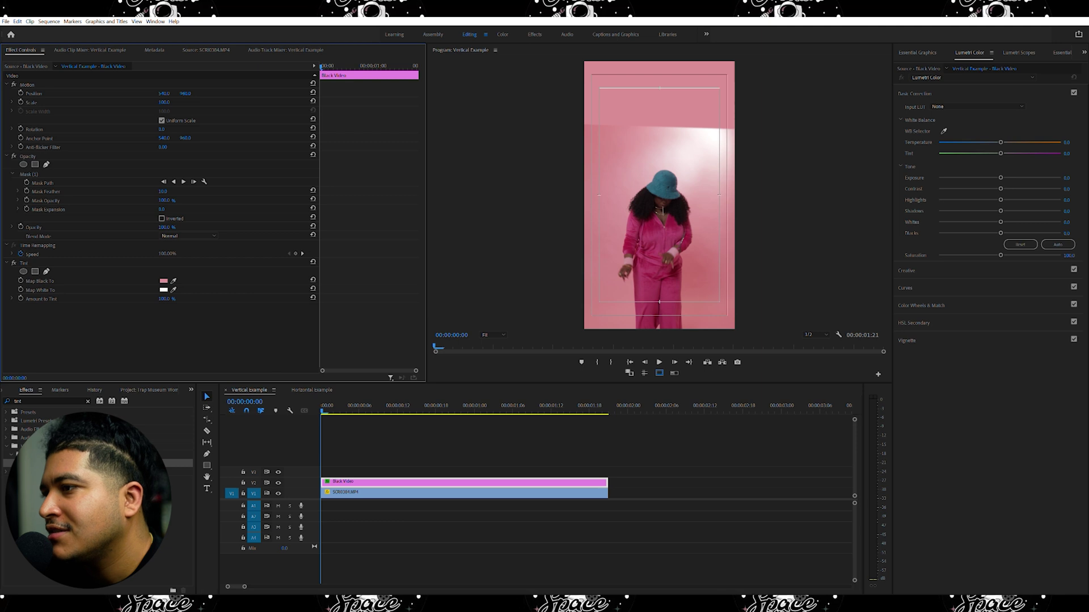
pyautogui.moveTo(163, 191); pyautogui.dragTo(217, 191)
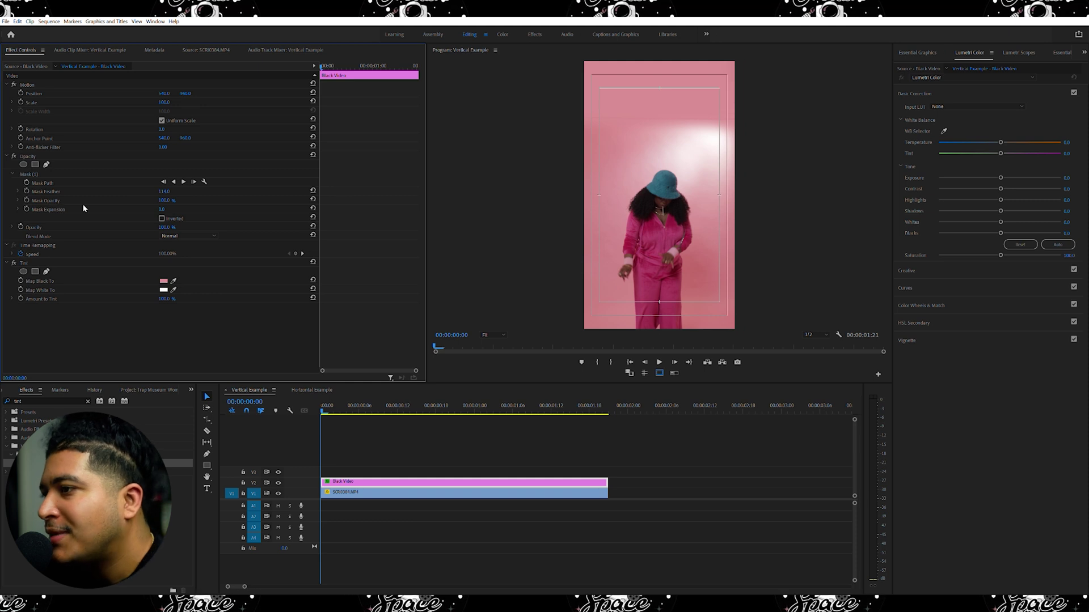
pyautogui.moveTo(163, 210); pyautogui.dragTo(168, 209)
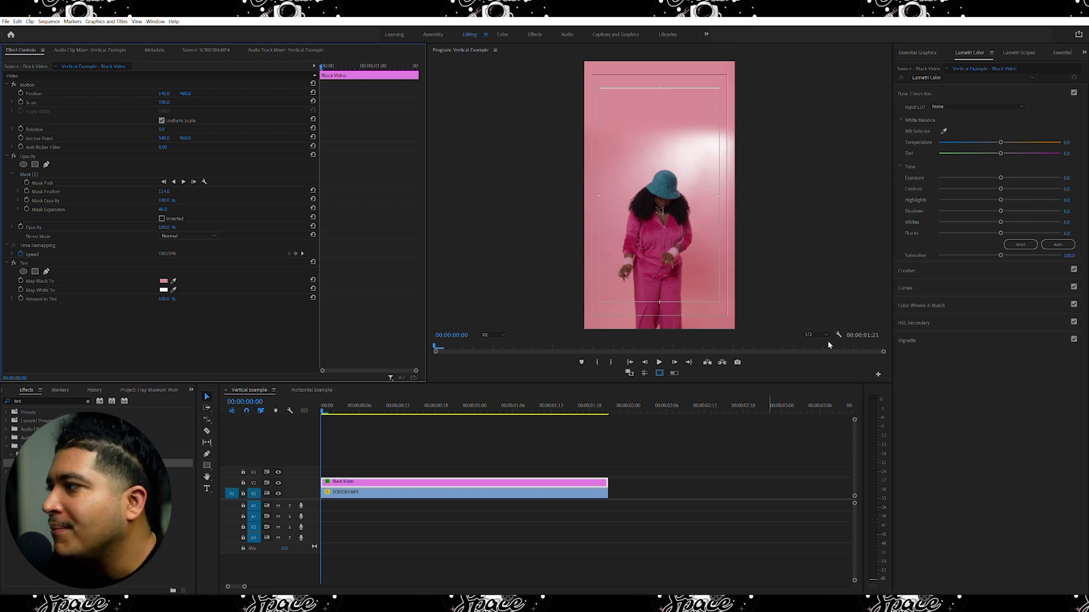
pyautogui.click(395, 443)
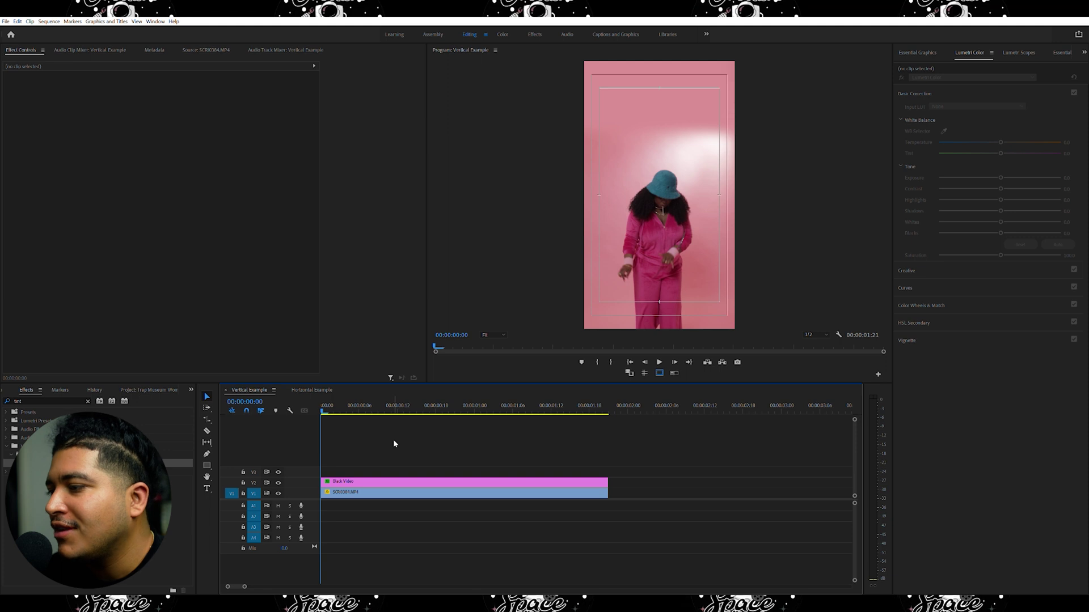
pyautogui.click(420, 482)
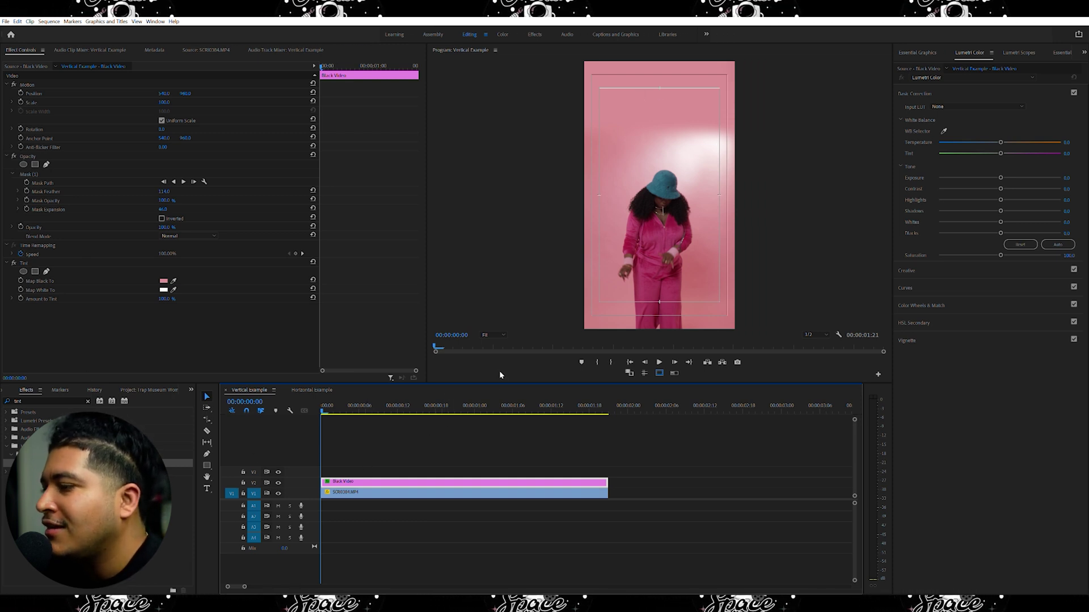
pyautogui.click(379, 462)
pyautogui.click(379, 482)
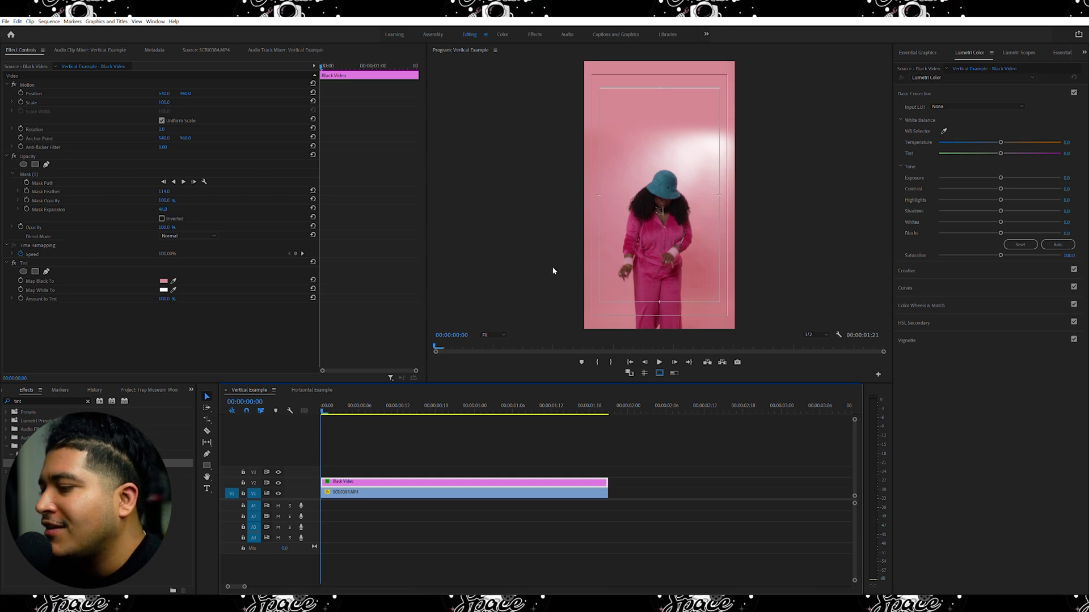
pyautogui.click(400, 456)
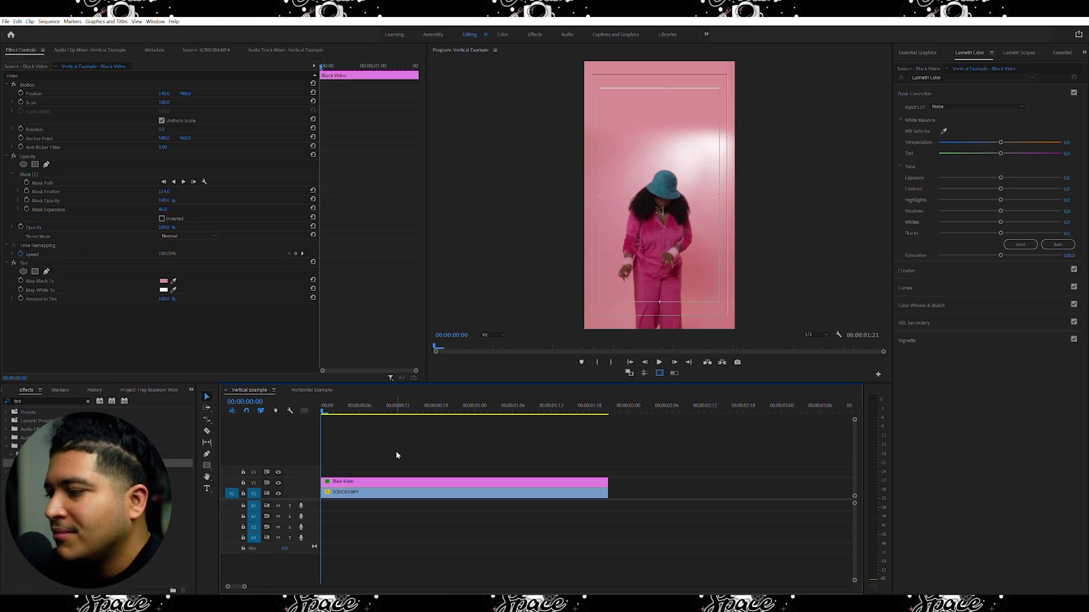
pyautogui.click(378, 480)
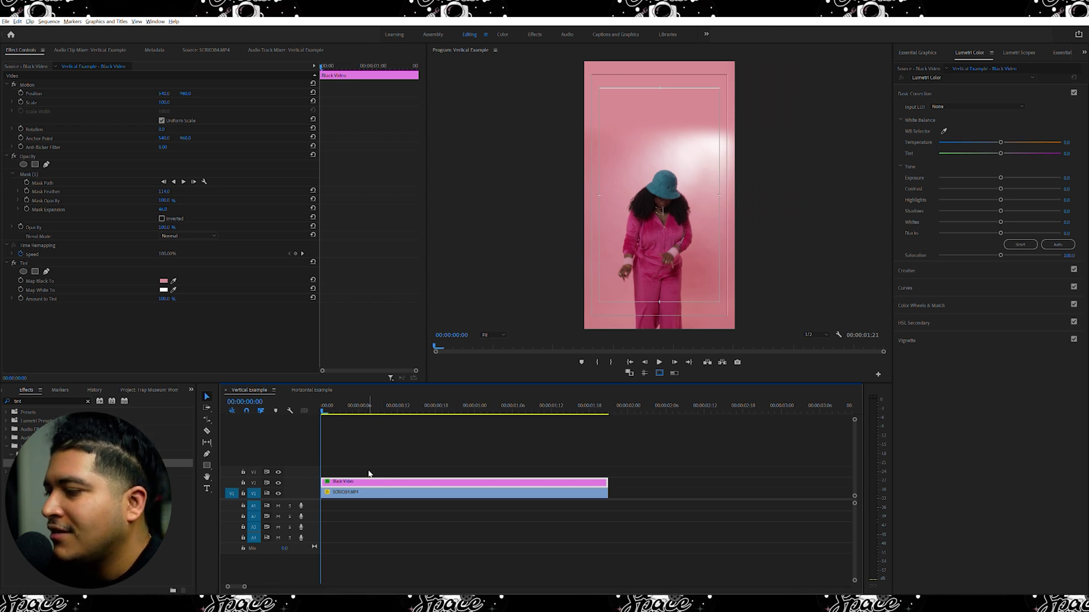
pyautogui.moveTo(368, 481); pyautogui.dragTo(370, 471)
# Step: Select the duplicated Black Video clip on track V3
pyautogui.click(389, 442)
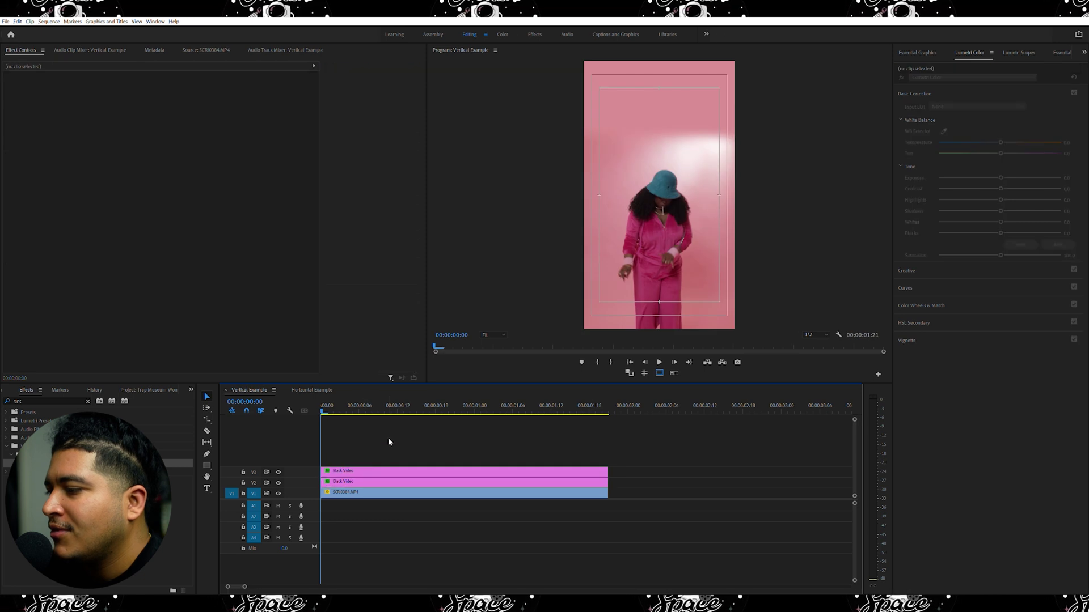
pyautogui.click(386, 471)
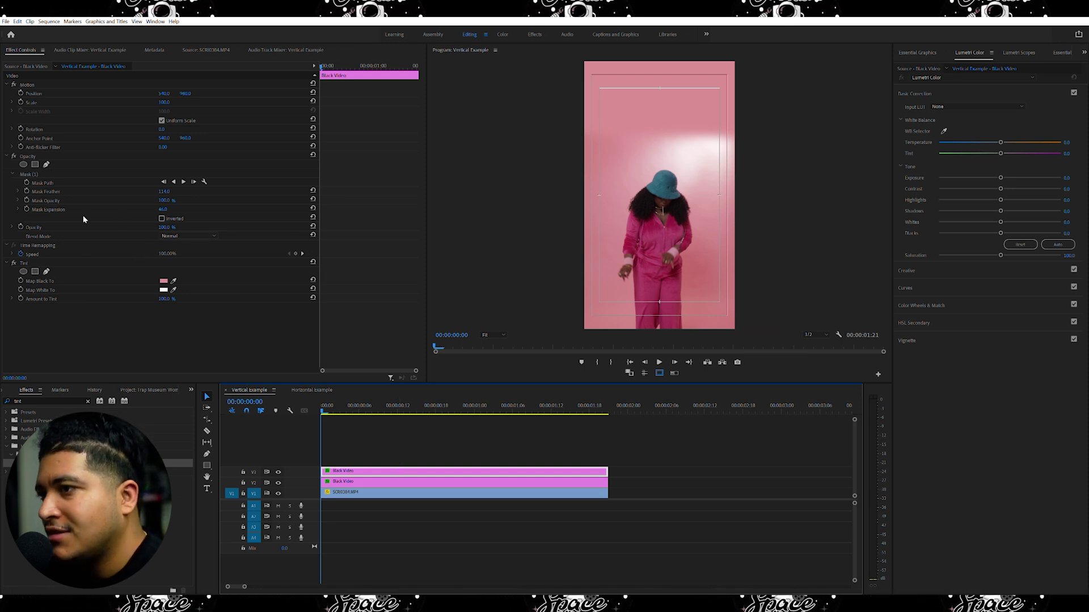
# Step: Delete Mask (1) and the Tint effect from the V3 Black Video copy
pyautogui.click(79, 171)
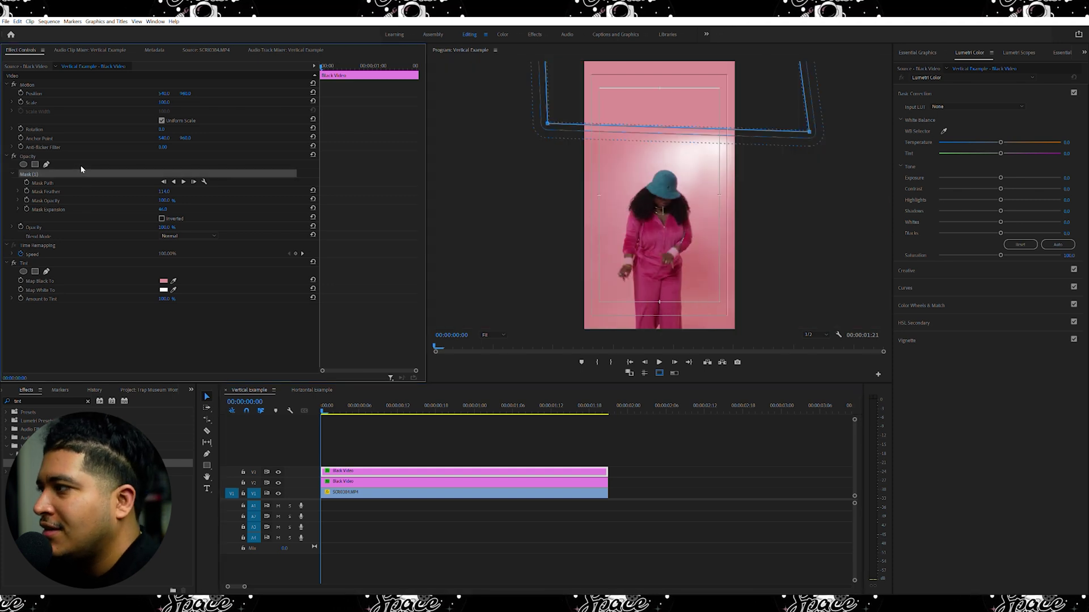
pyautogui.press('Delete')
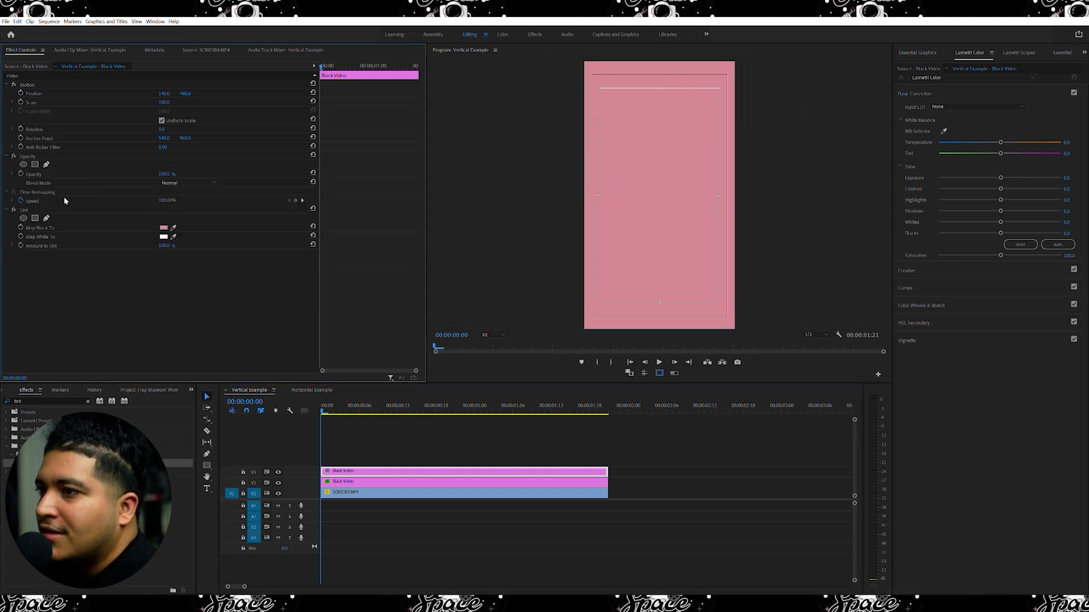
pyautogui.press('Delete')
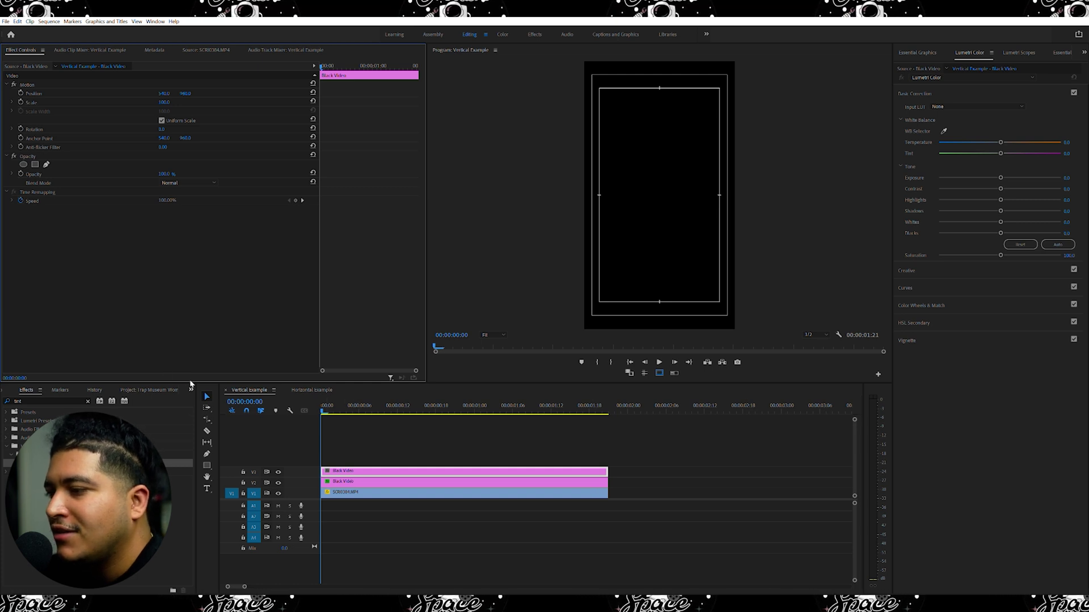
pyautogui.click(149, 390)
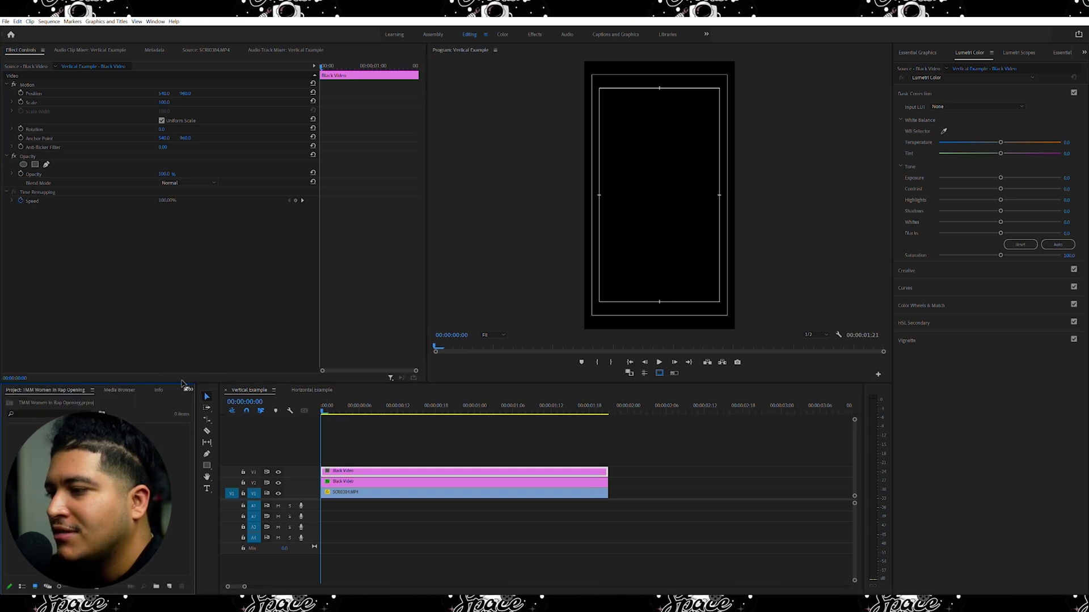
# Step: From the RAW bin, place Black Video on V4 and trim it at the sequence end
pyautogui.click(191, 389)
pyautogui.click(227, 451)
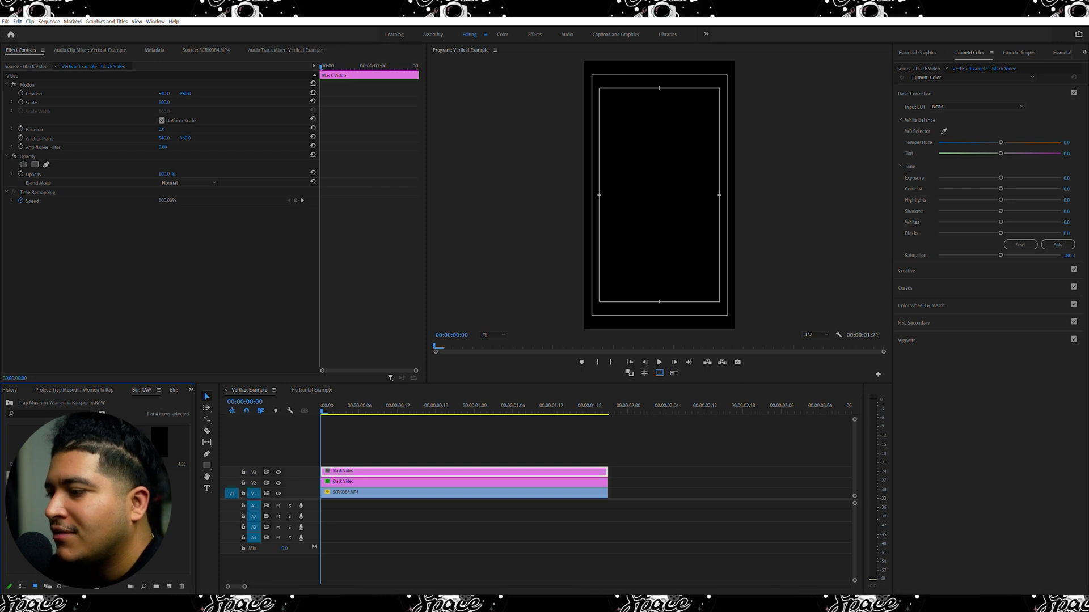
pyautogui.moveTo(159, 443); pyautogui.dragTo(326, 451)
pyautogui.press('c')
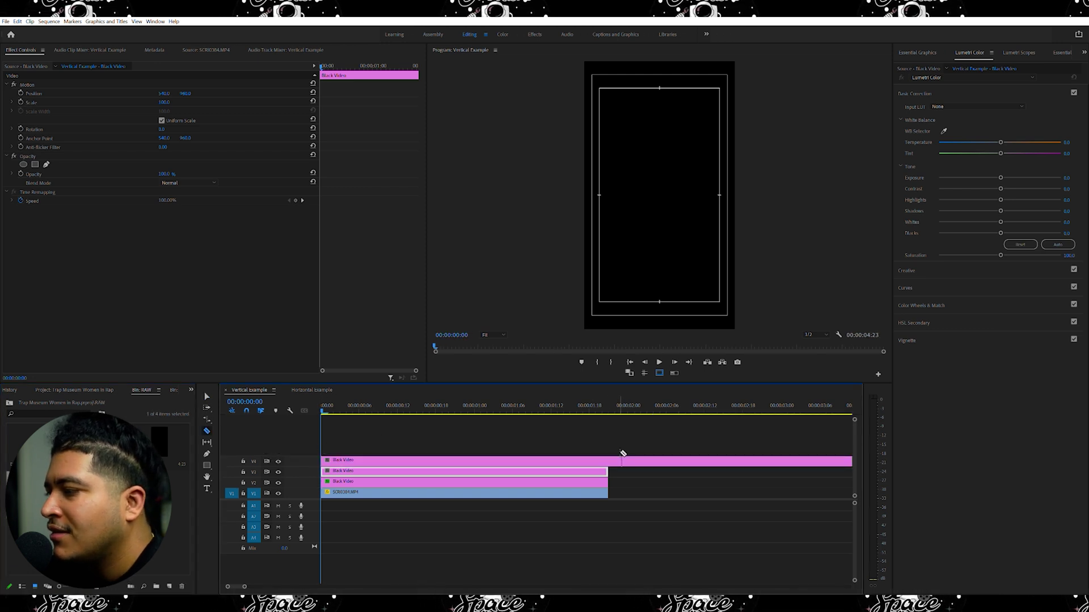
pyautogui.click(610, 460)
pyautogui.press('v')
pyautogui.click(630, 459)
pyautogui.press('Delete')
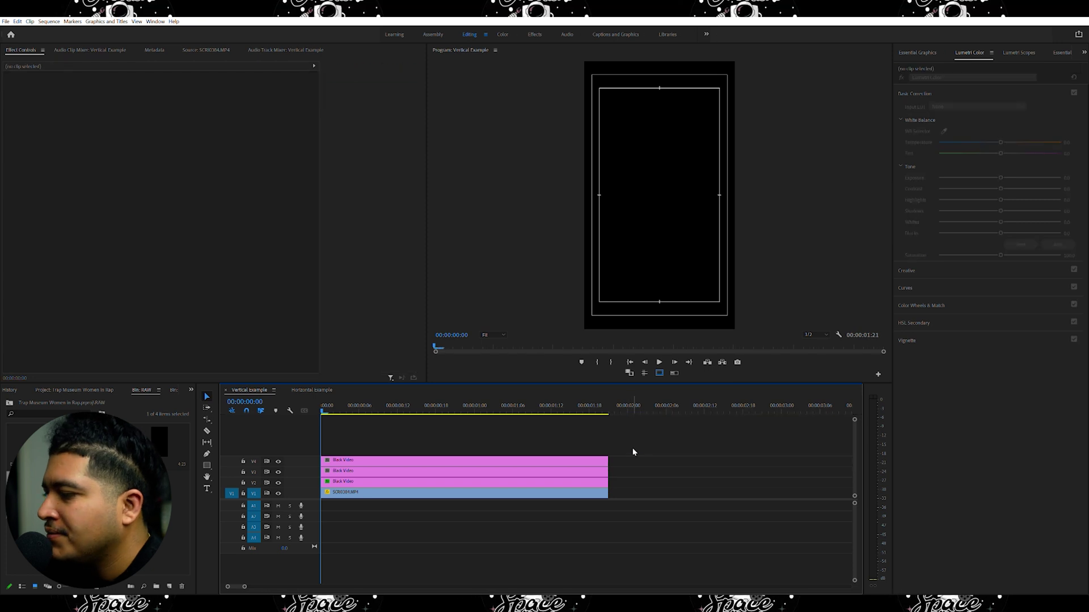
# Step: Delete the extra V4 Black Video clip and reselect the V3 clip
pyautogui.click(371, 472)
pyautogui.click(377, 442)
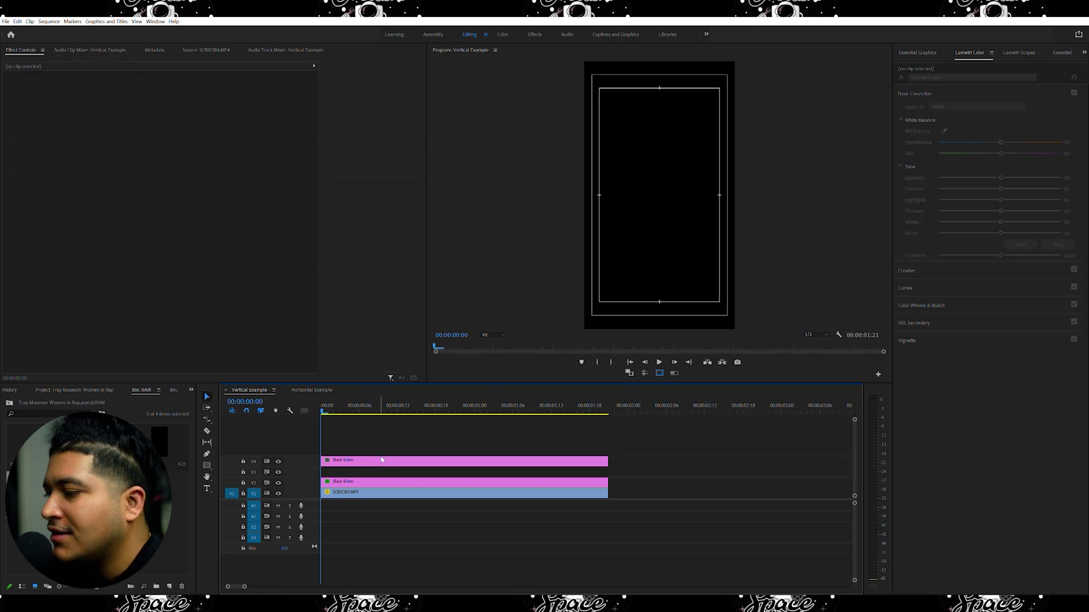
pyautogui.click(371, 462)
pyautogui.press('Delete')
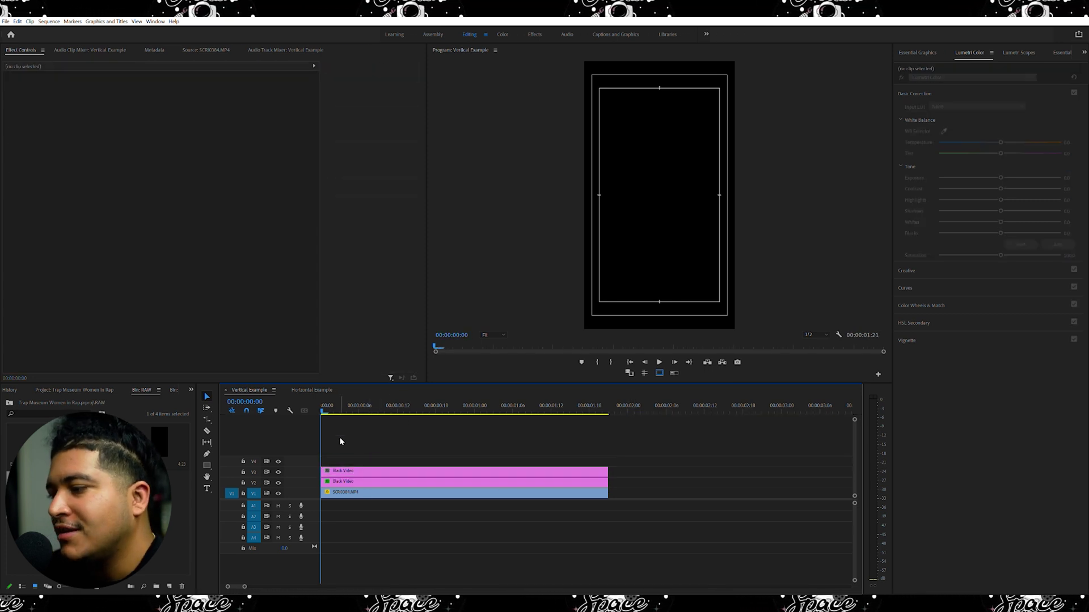
pyautogui.click(373, 472)
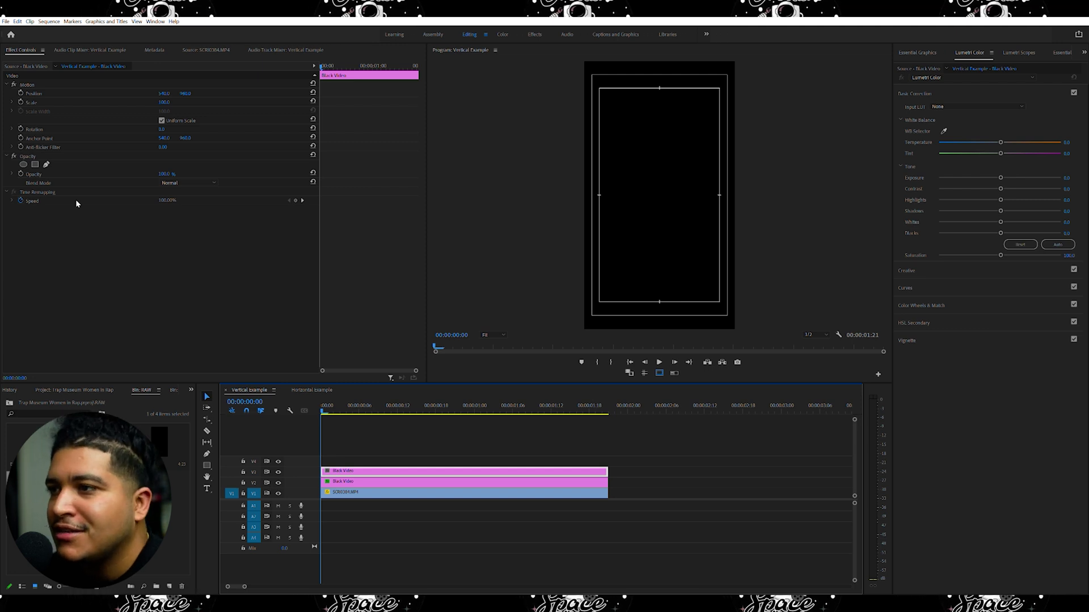
# Step: Add an ellipse opacity mask and reshape it into a taller, wider oval over the woman
pyautogui.click(24, 164)
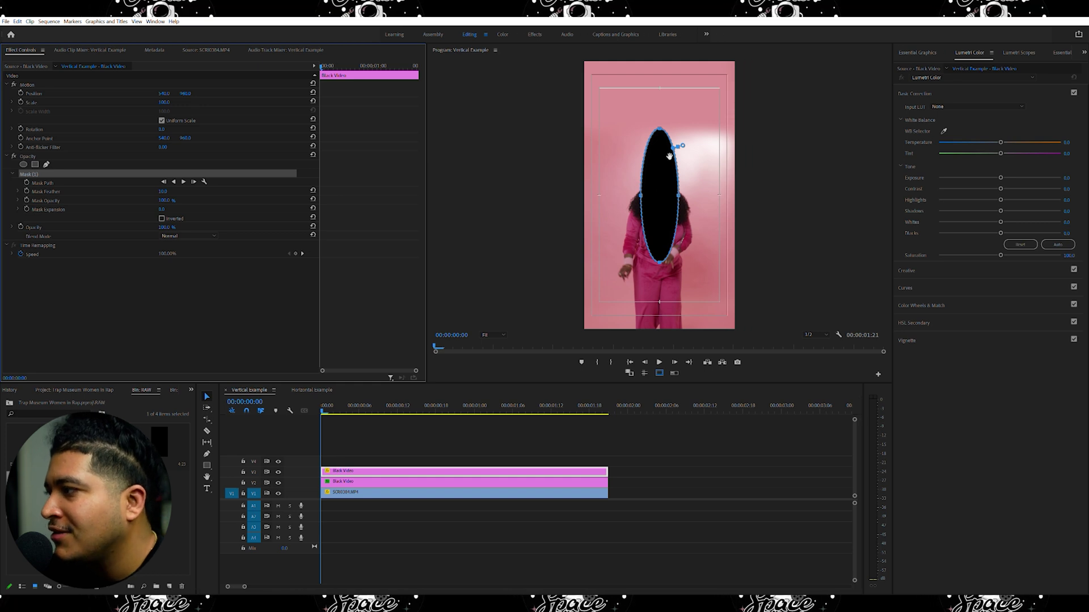
pyautogui.moveTo(664, 194); pyautogui.dragTo(705, 213)
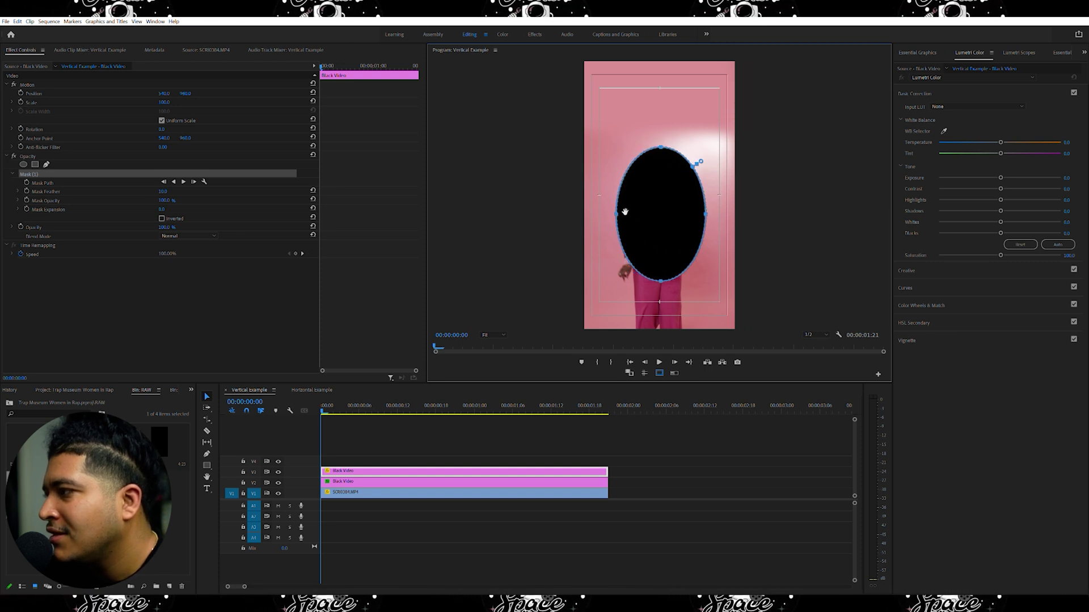
pyautogui.moveTo(618, 212); pyautogui.dragTo(613, 211)
pyautogui.moveTo(661, 148); pyautogui.dragTo(660, 131)
pyautogui.moveTo(679, 226); pyautogui.dragTo(608, 240)
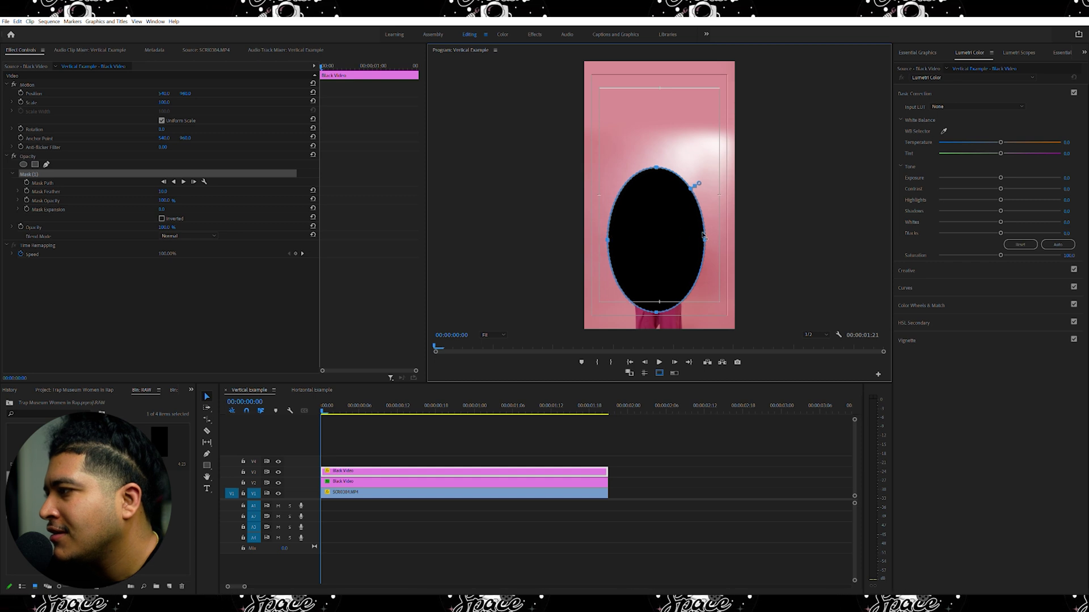
pyautogui.moveTo(706, 237); pyautogui.dragTo(677, 240)
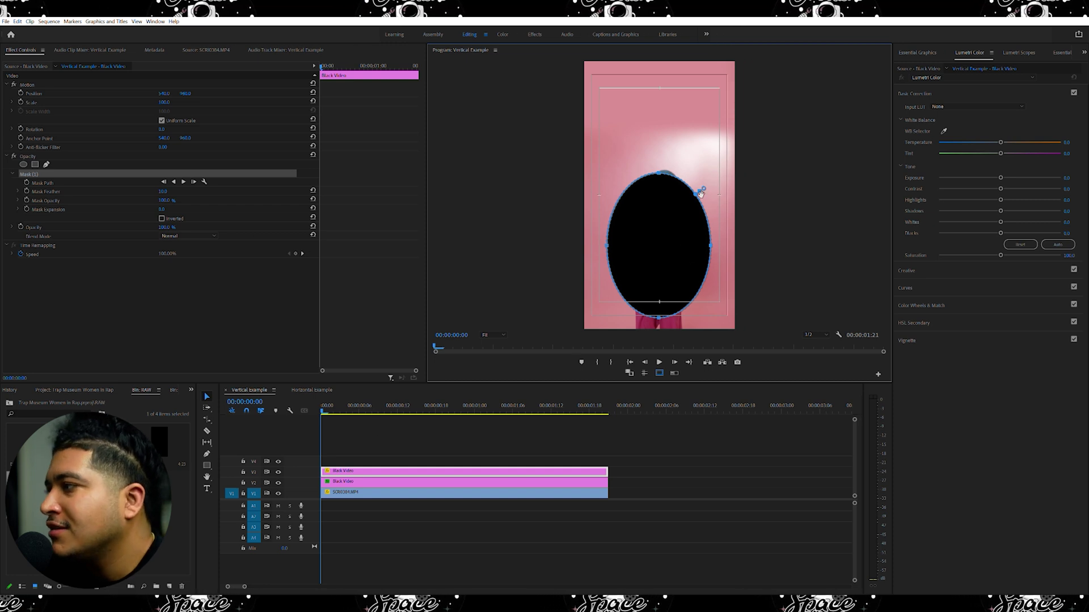
pyautogui.moveTo(664, 211); pyautogui.dragTo(656, 198)
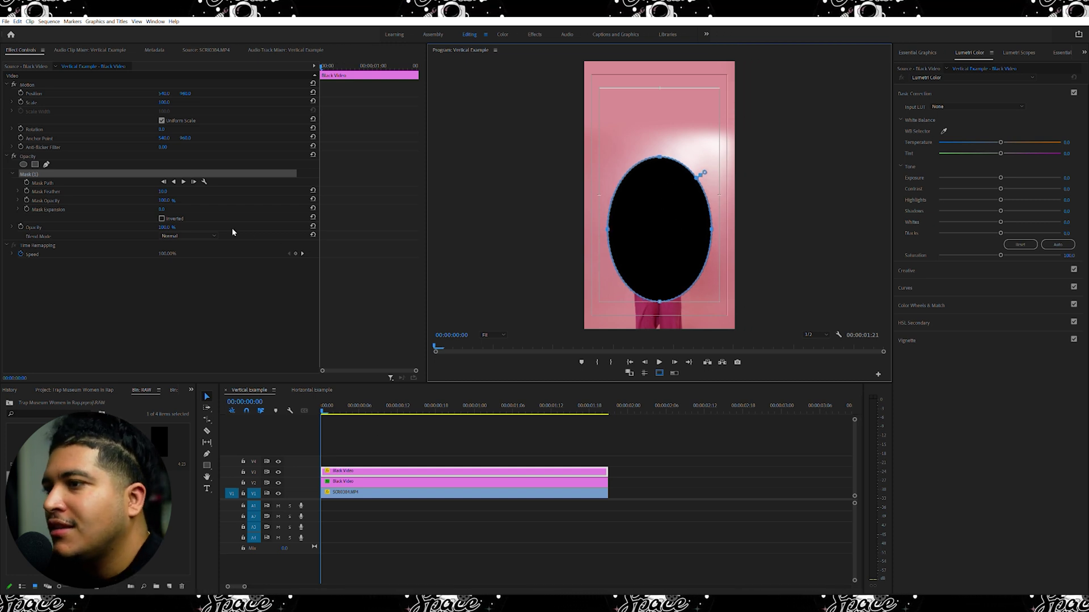
# Step: Invert Mask (1) and lower the V3 black layer's opacity to 61%
pyautogui.click(162, 218)
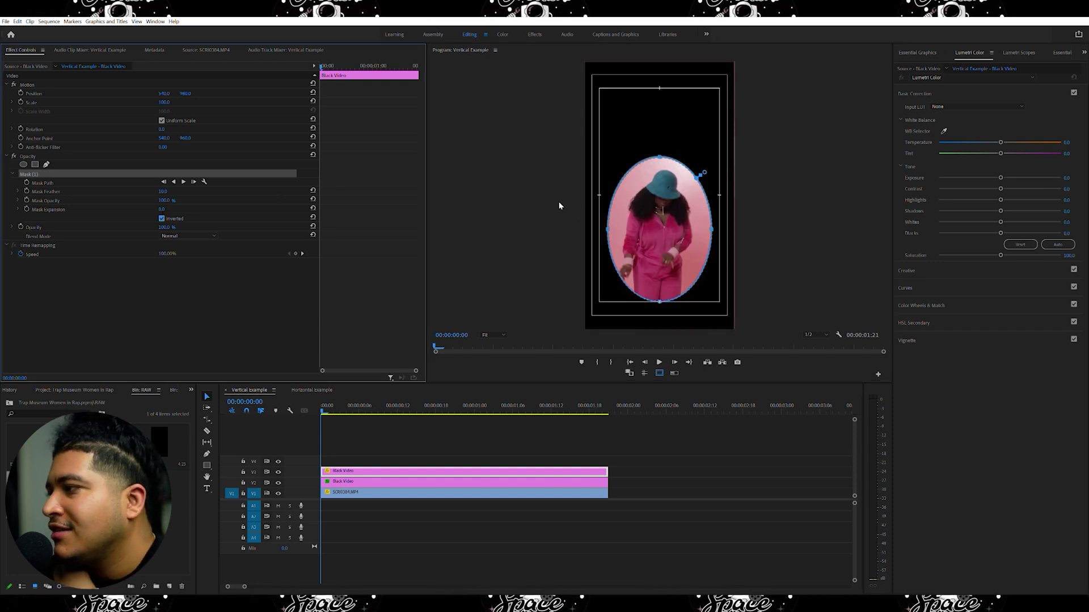
pyautogui.click(554, 435)
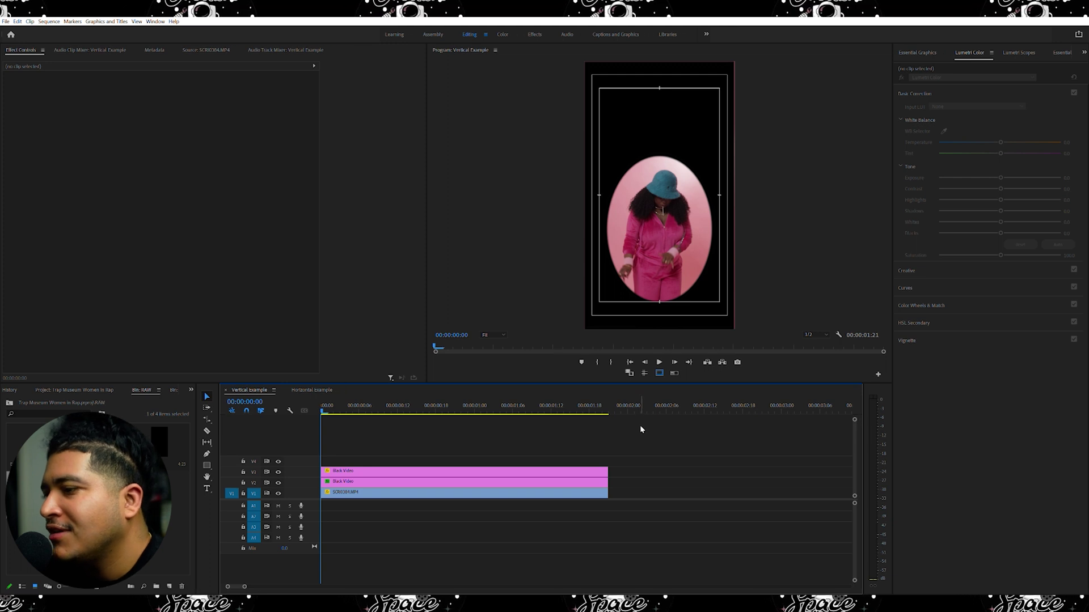
pyautogui.click(374, 471)
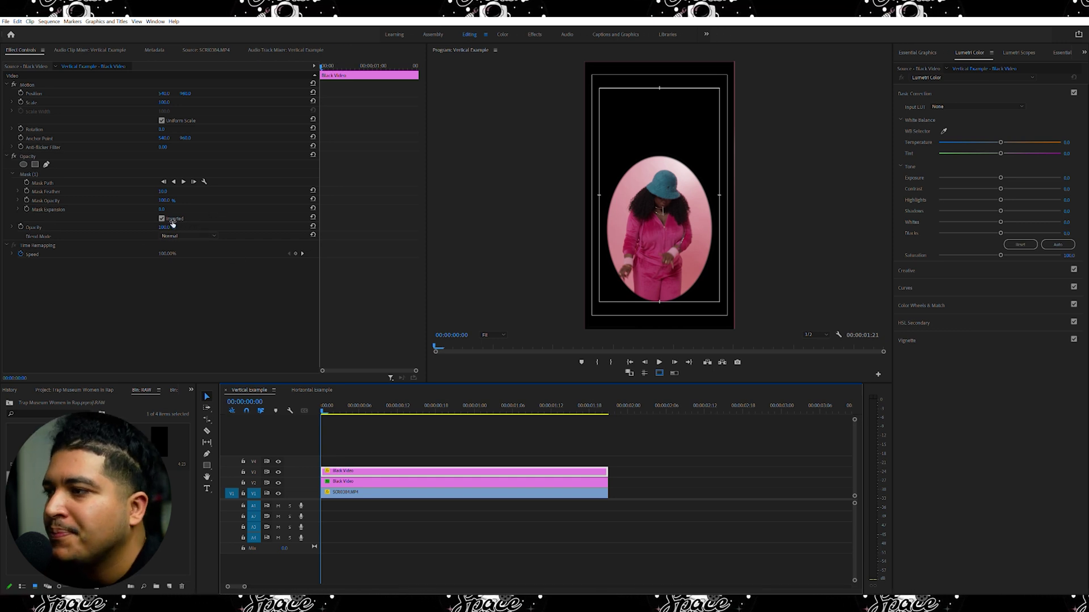
pyautogui.moveTo(164, 227); pyautogui.dragTo(119, 227)
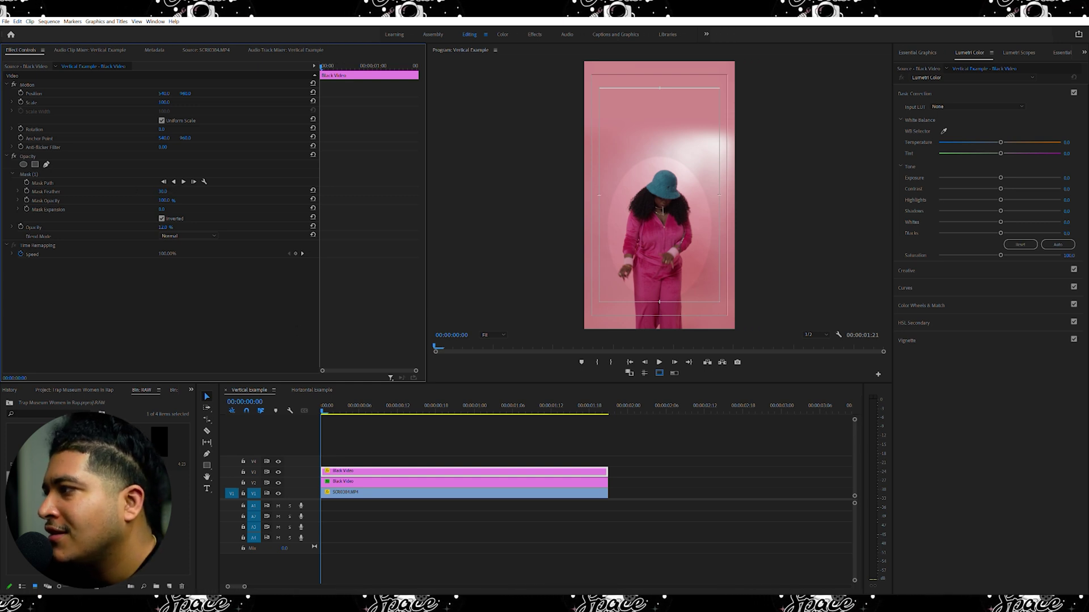
# Step: Increase the V3 mask feather for a softer vignette edge, then start playback to preview
pyautogui.moveTo(163, 191); pyautogui.dragTo(149, 191)
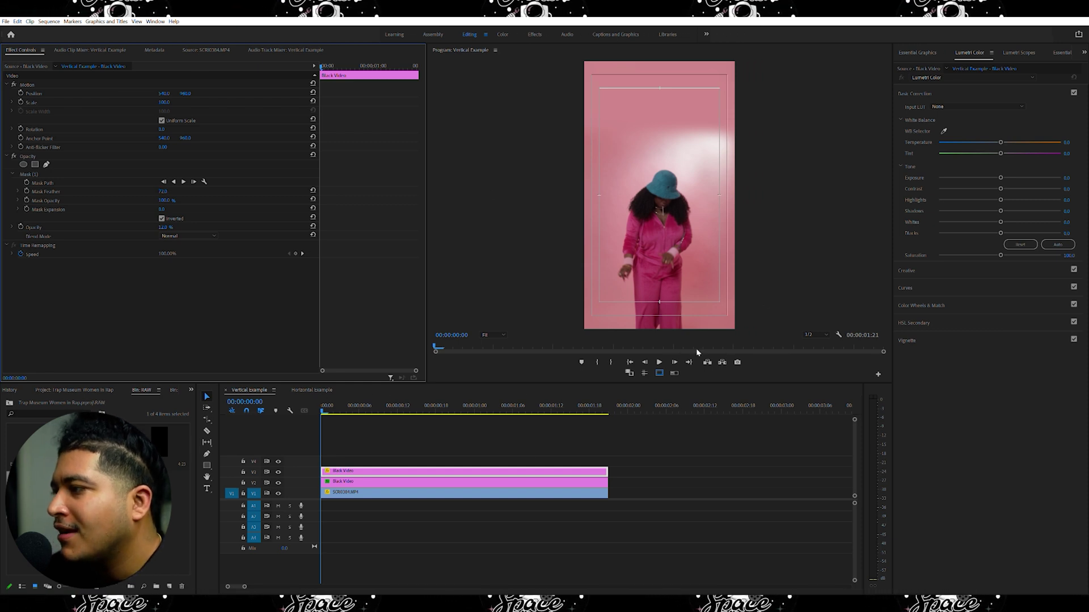
pyautogui.click(659, 362)
# Step: Replay the vignetted sequence from the start, then select the V2 Black Video clip
pyautogui.click(659, 361)
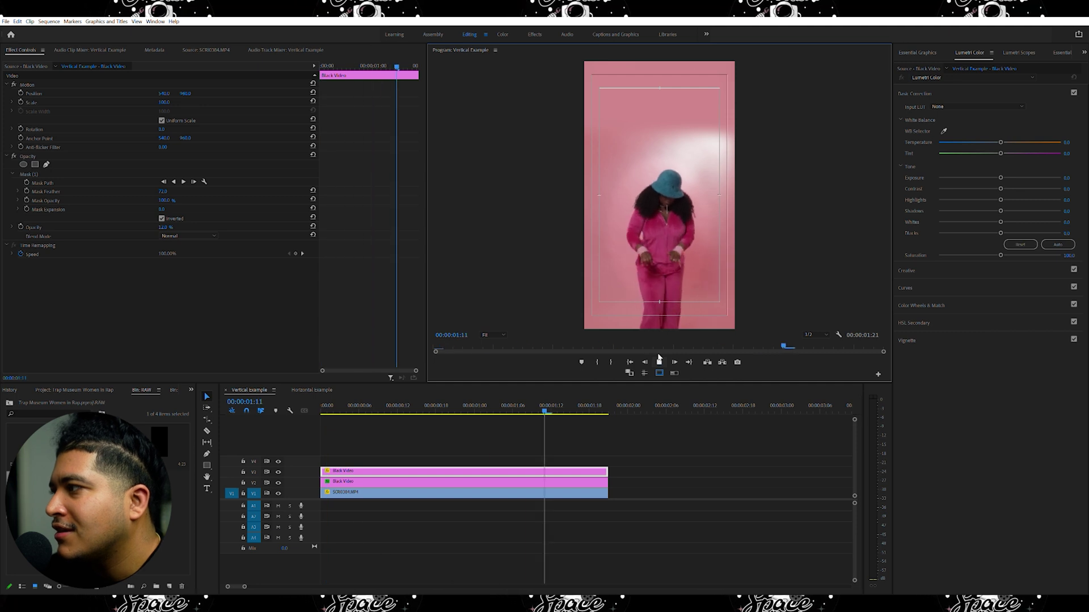
pyautogui.press('Home')
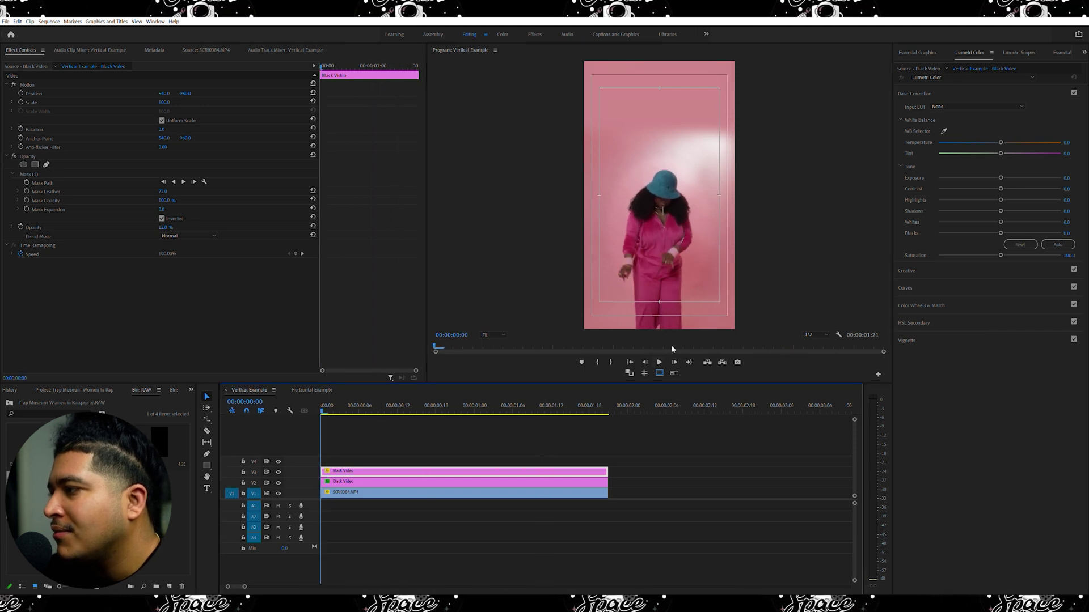
pyautogui.click(659, 362)
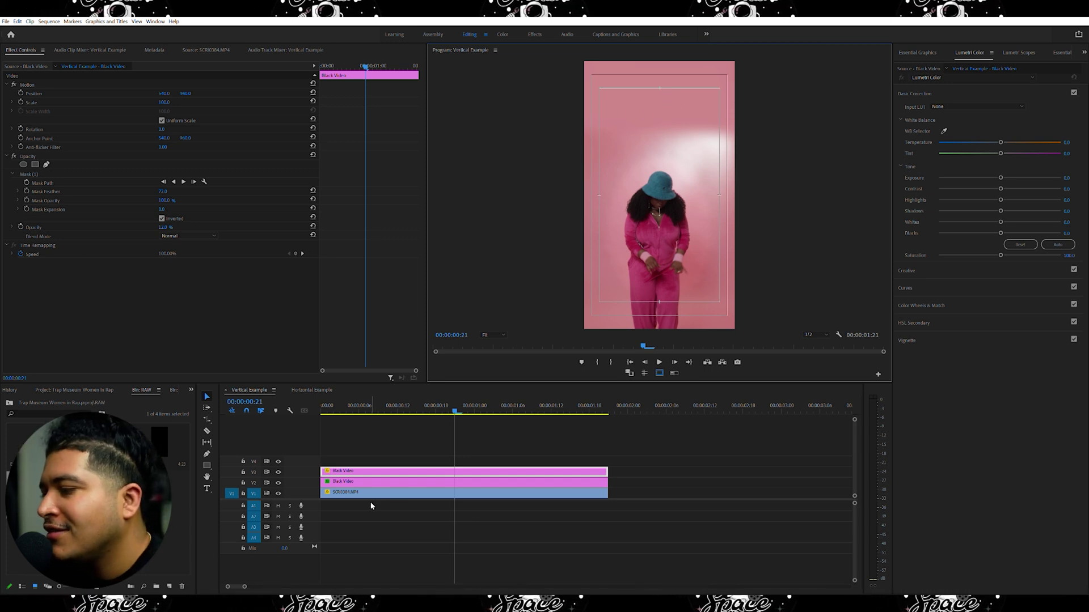
pyautogui.click(374, 482)
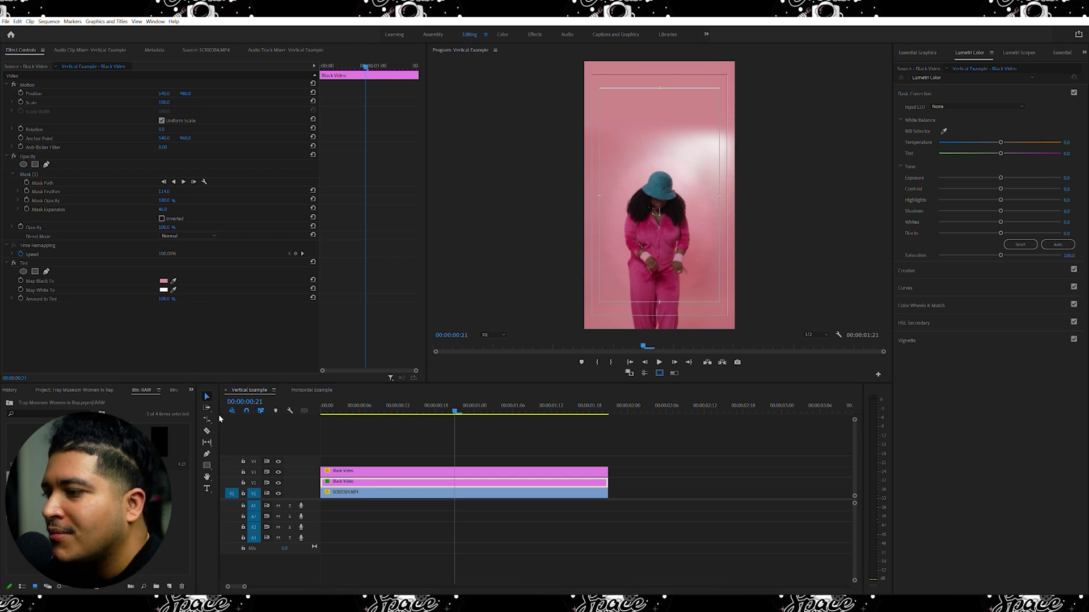
pyautogui.hotkey('shift', '7')
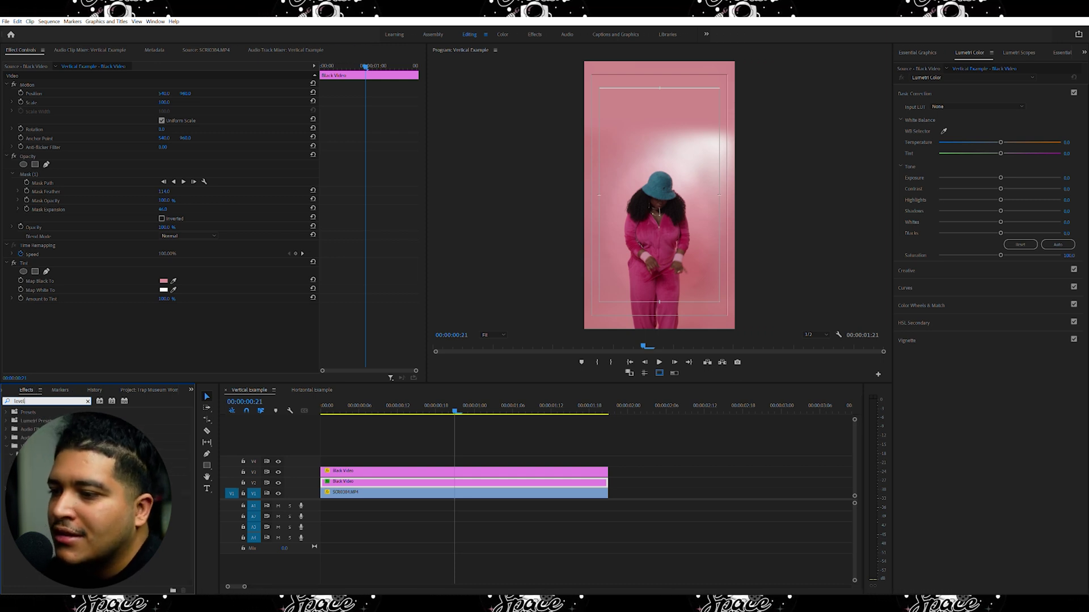
# Step: Apply a Levels effect to the V2 Black Video clip, then select it for removal
pyautogui.moveTo(85, 463); pyautogui.dragTo(382, 478)
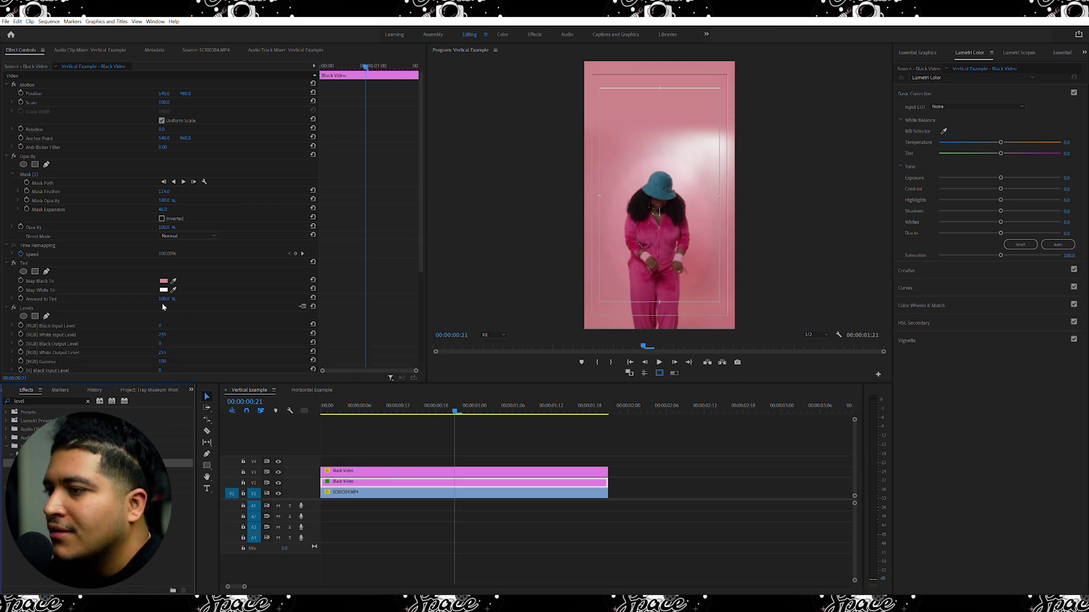
pyautogui.scroll(-3, 193, 304)
pyautogui.scroll(-3, 163, 285)
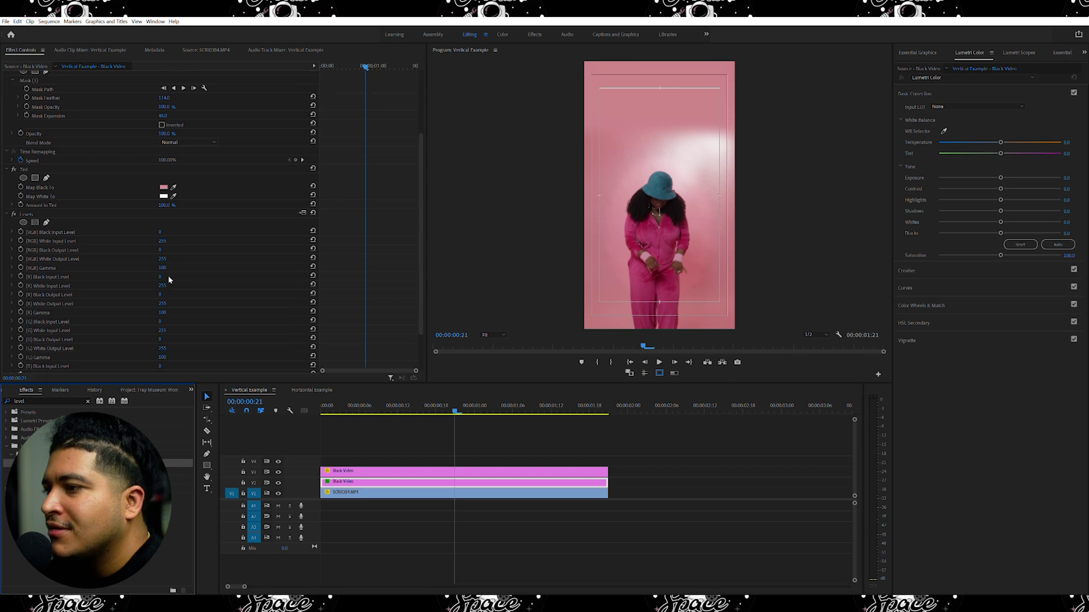
pyautogui.scroll(2, 160, 237)
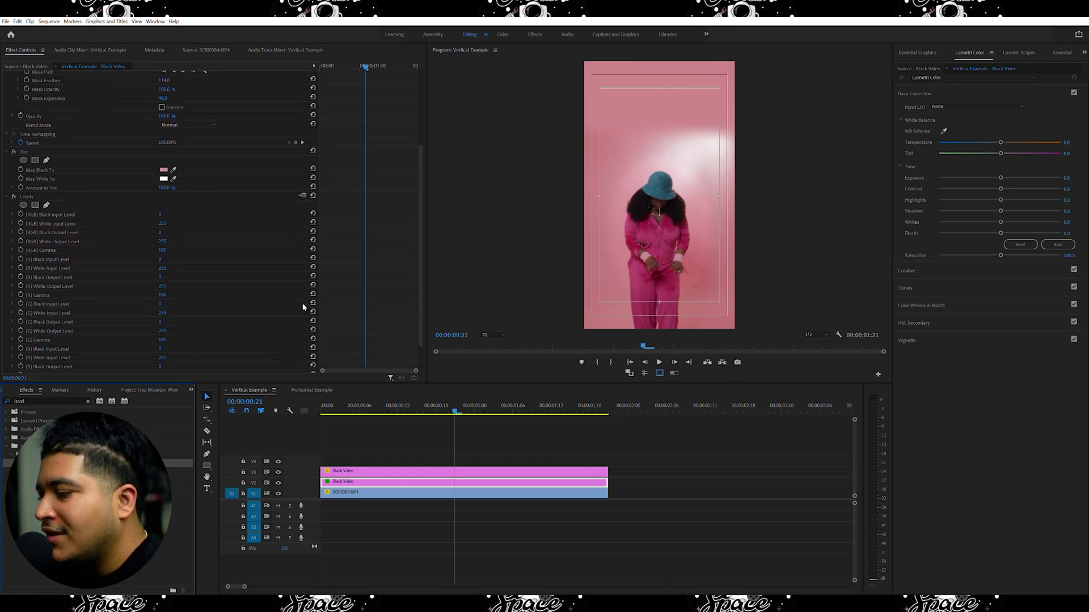
pyautogui.scroll(-2, 123, 261)
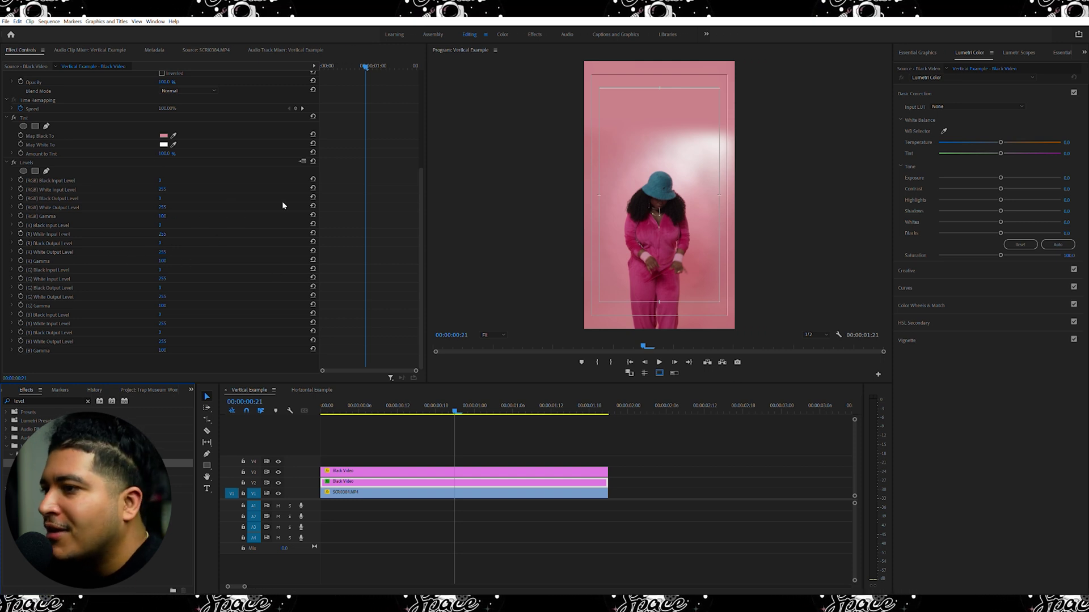
pyautogui.click(77, 161)
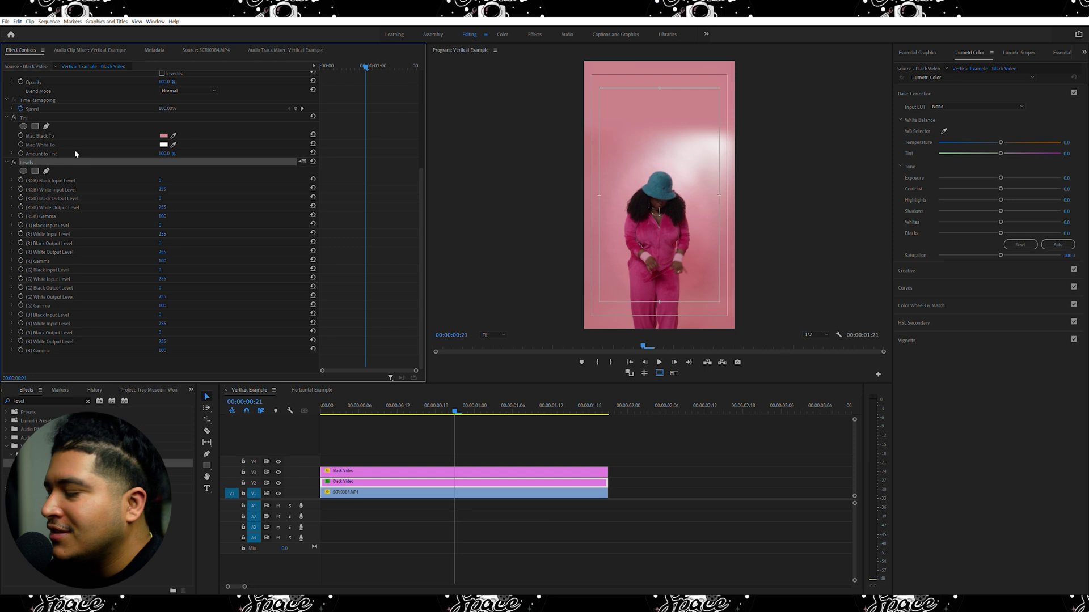
# Step: Delete Levels and raise a mid-tone point on the Lumetri Luma vs Sat curve
pyautogui.press('Delete')
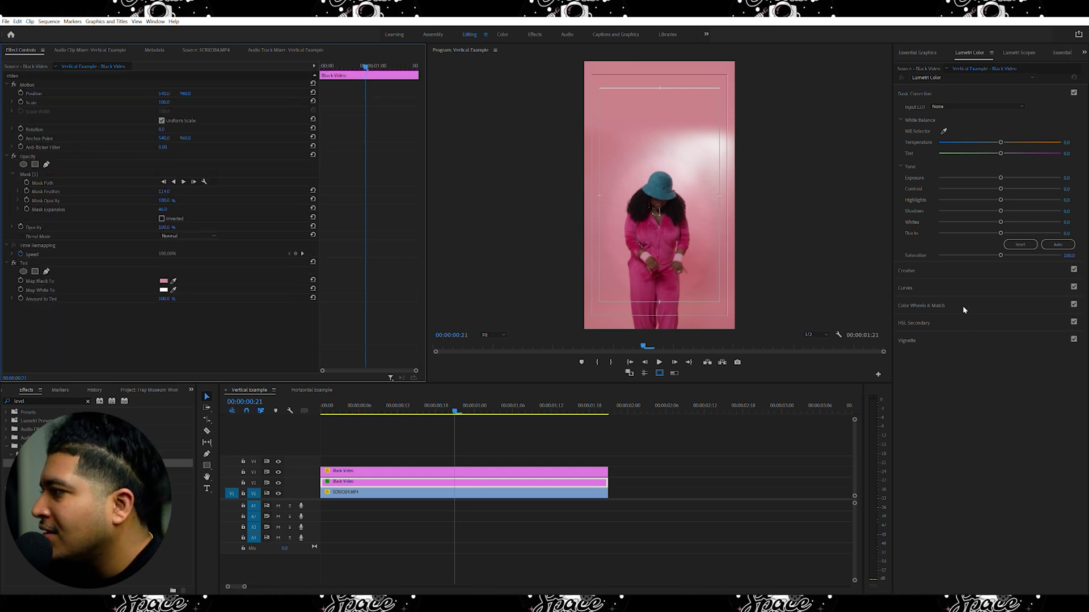
pyautogui.click(923, 287)
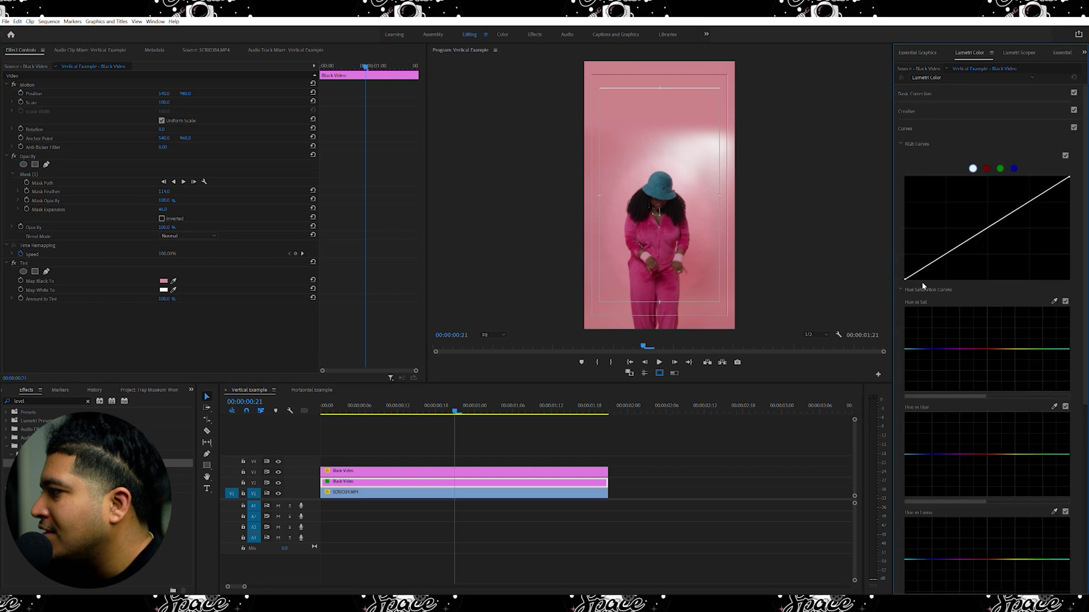
pyautogui.scroll(-5, 1024, 337)
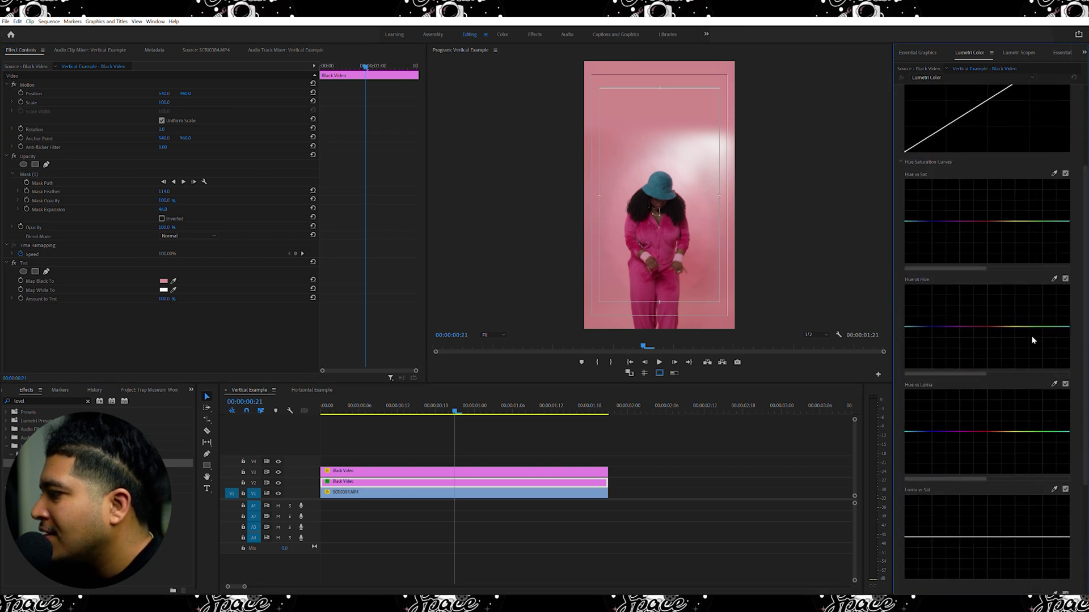
pyautogui.scroll(-2, 1032, 341)
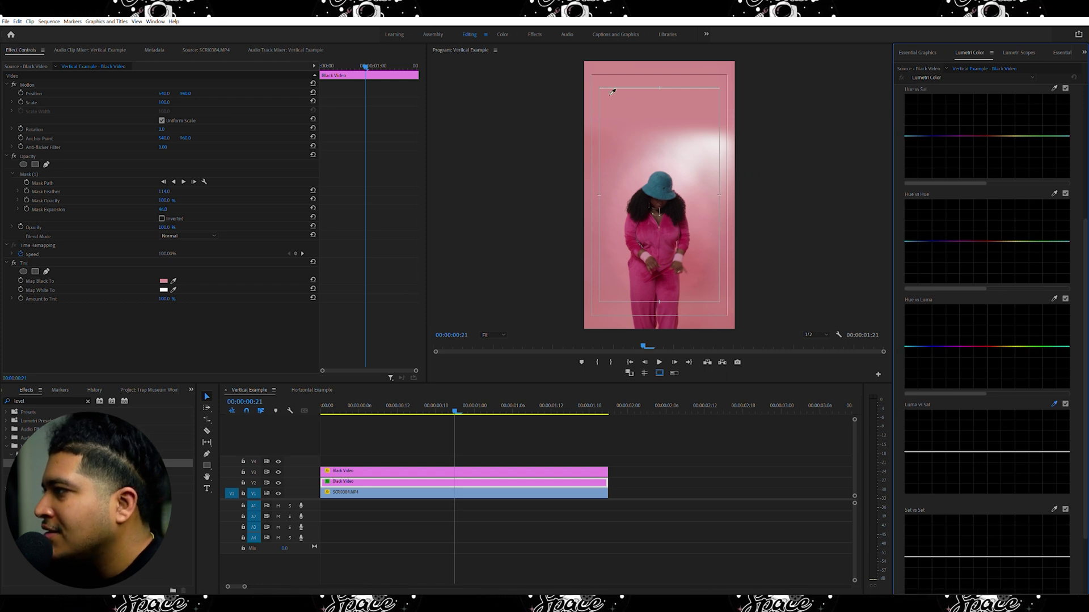
pyautogui.click(1008, 452)
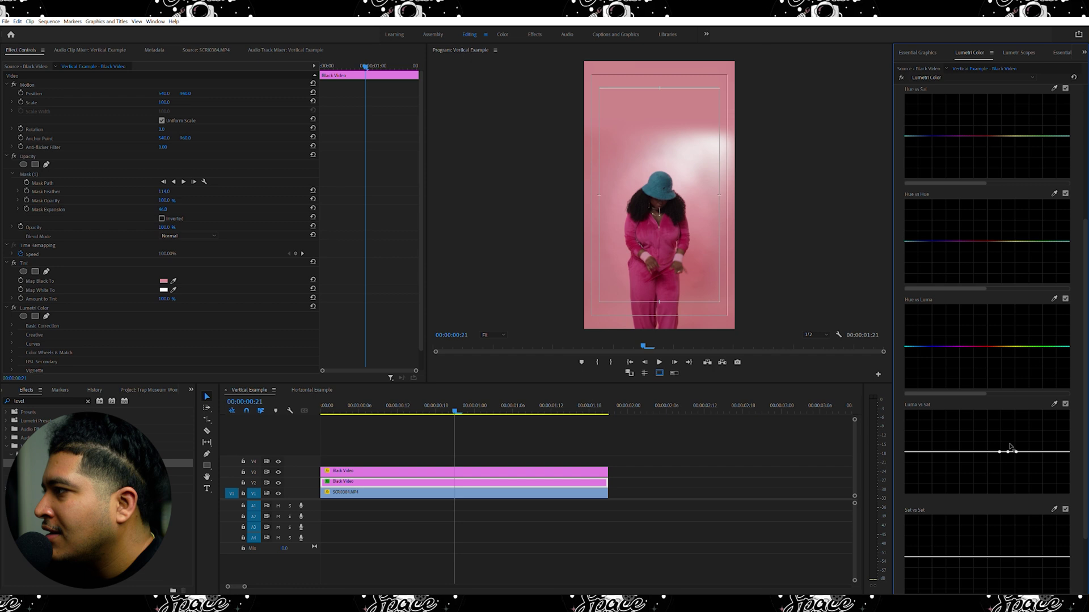
pyautogui.moveTo(1010, 446)
pyautogui.mouseDown()
pyautogui.moveTo(1008, 432)
pyautogui.moveTo(1008, 445)
pyautogui.mouseUp()
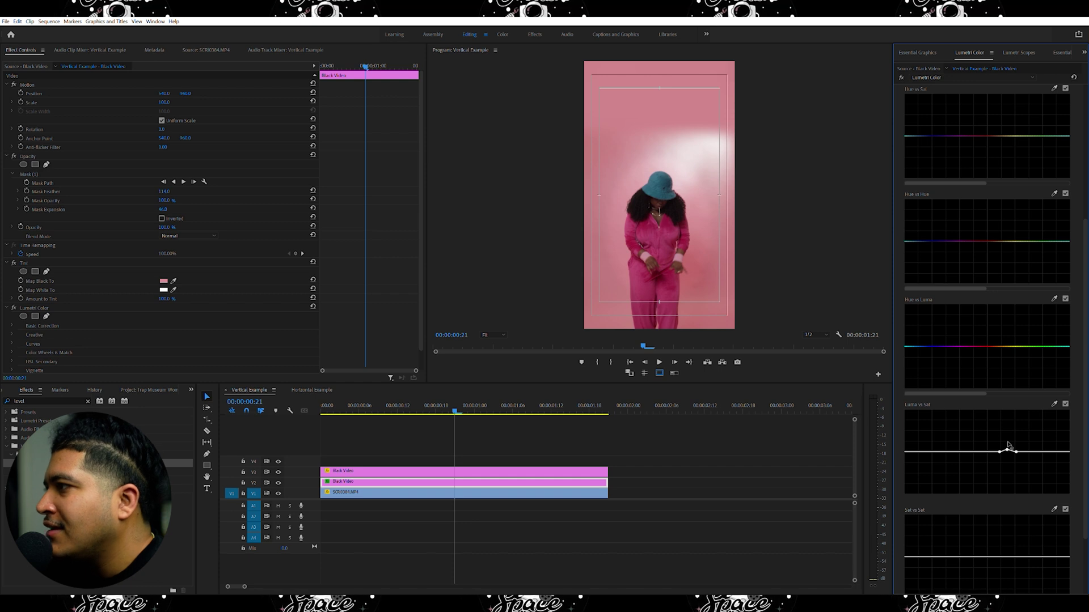